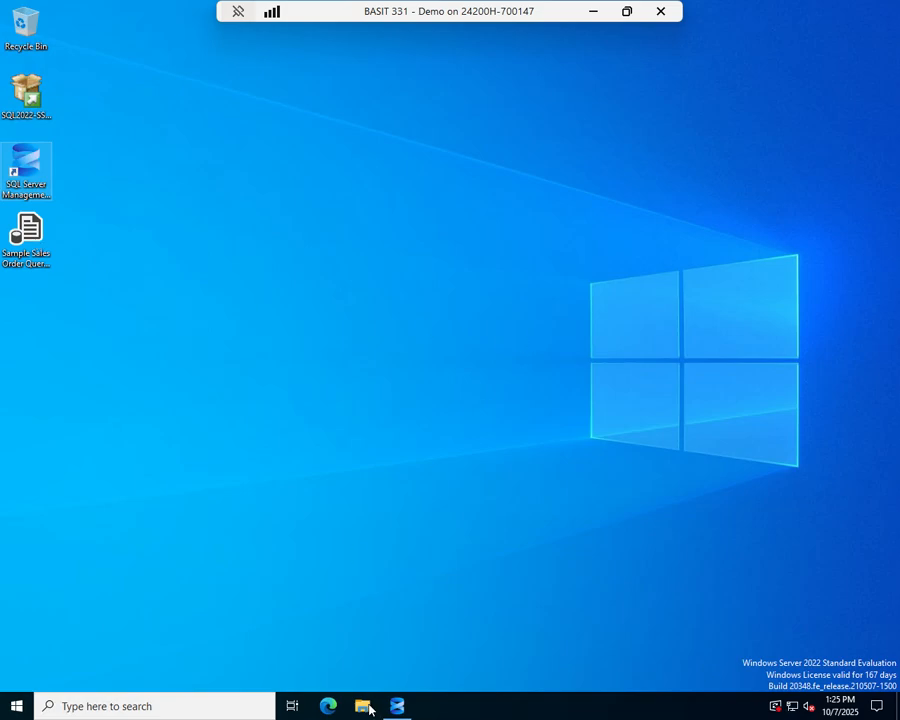
Open the Sample Sales Order Query.sql file from the Desktop in SQL Server Management Studio
click(397, 708)
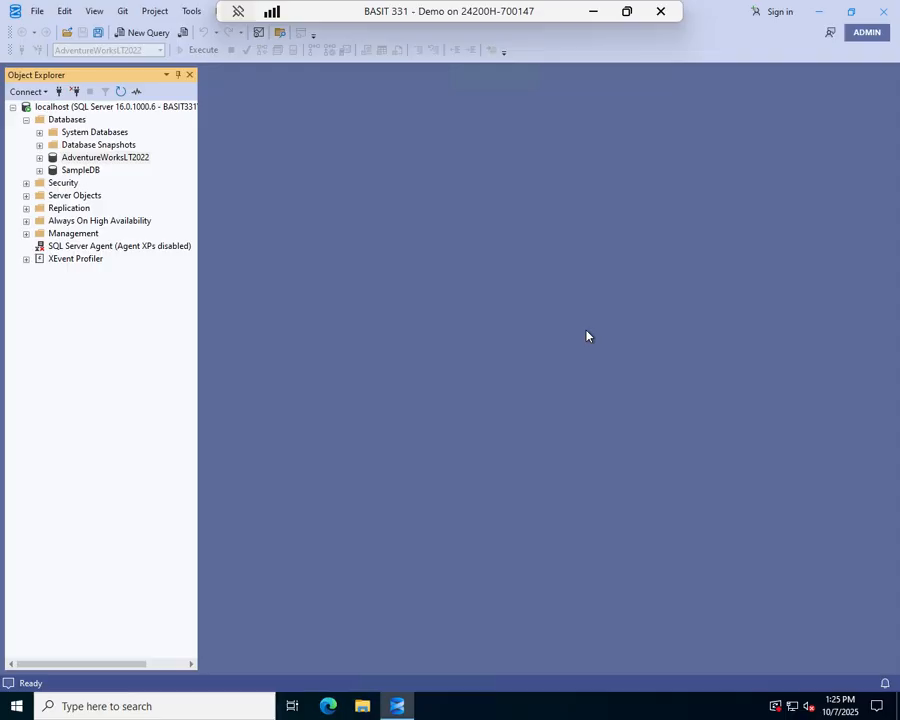
click(66, 32)
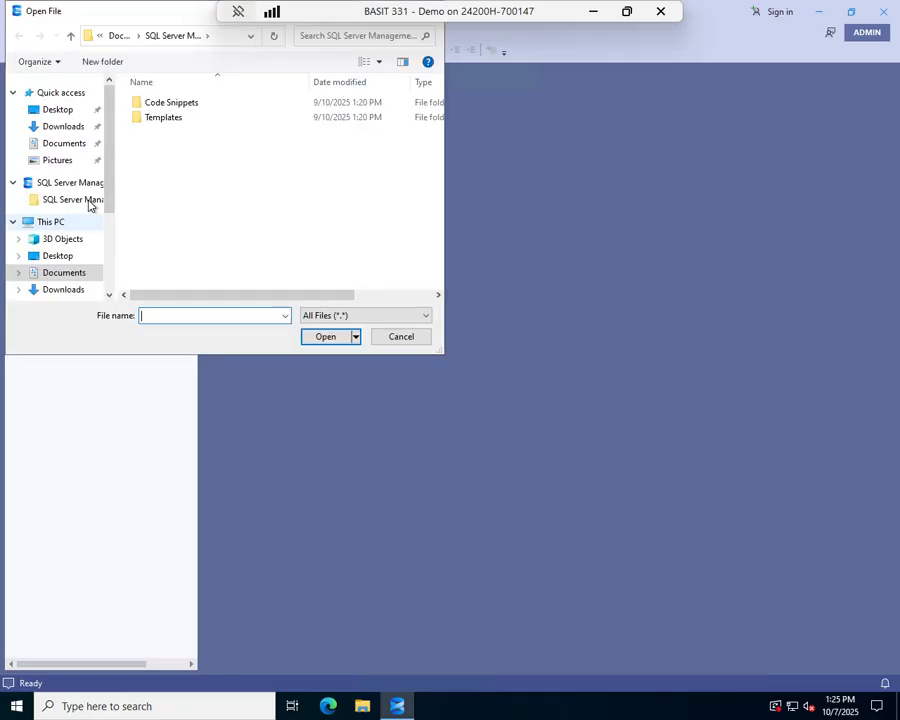
click(58, 258)
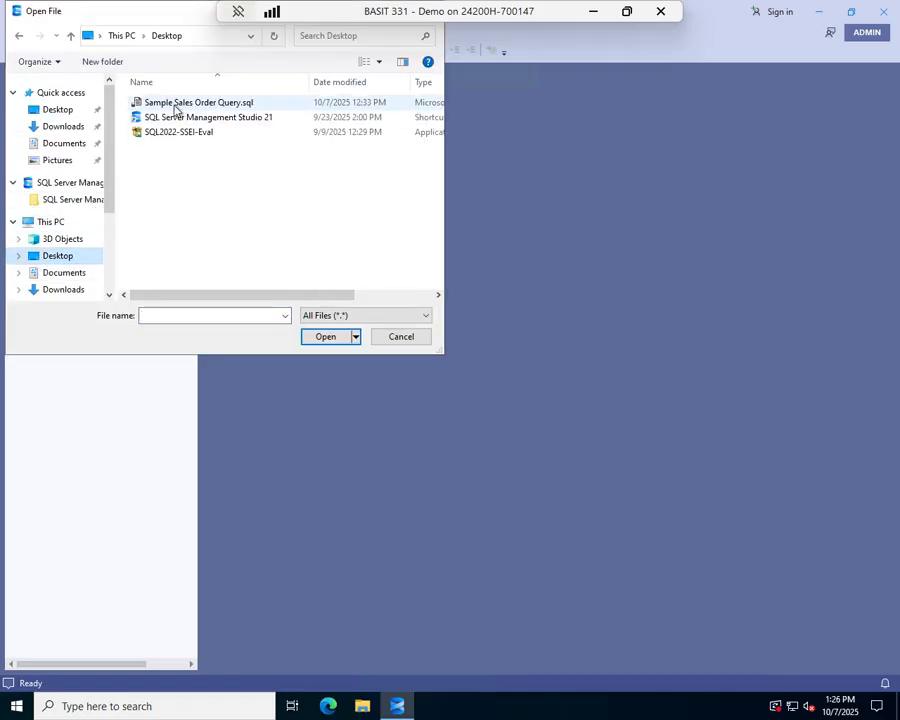
double_click(213, 102)
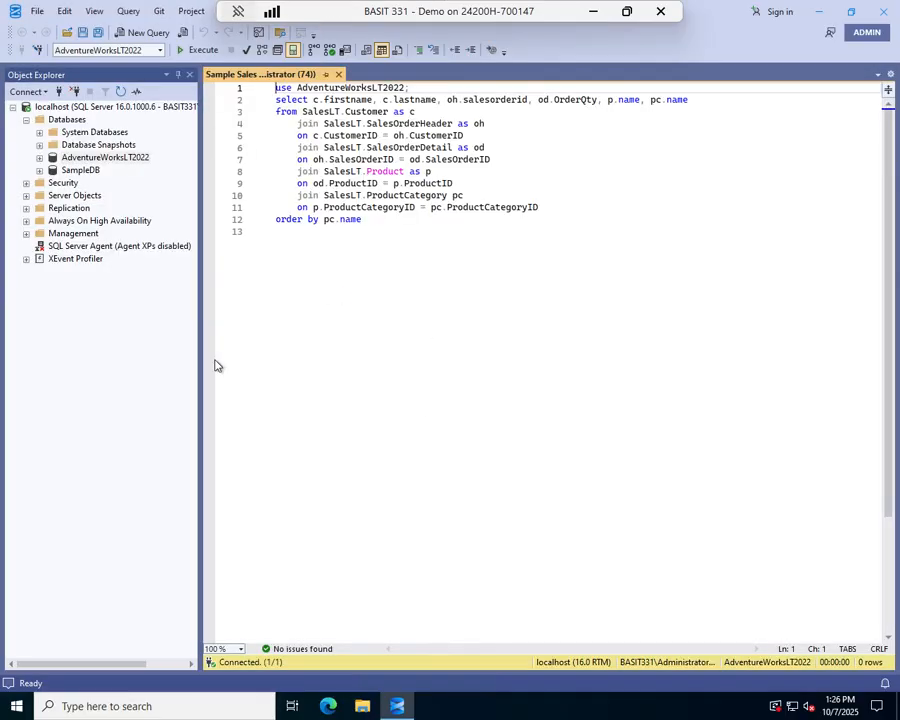
Delete the trailing blank line at the end of the query and execute the query
click(277, 238)
key(BackSpace)
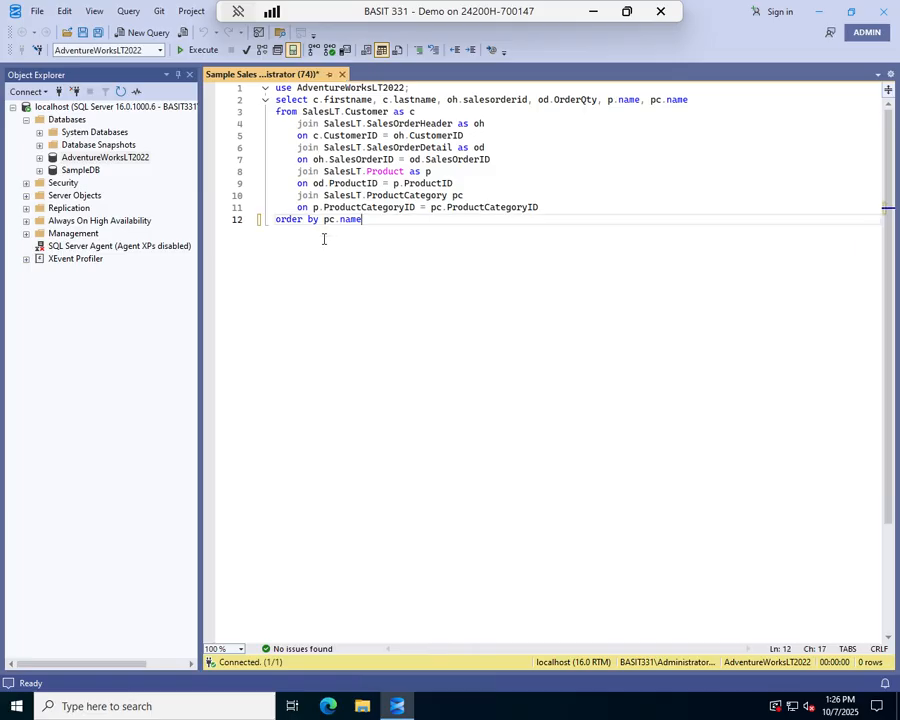
click(311, 264)
click(196, 50)
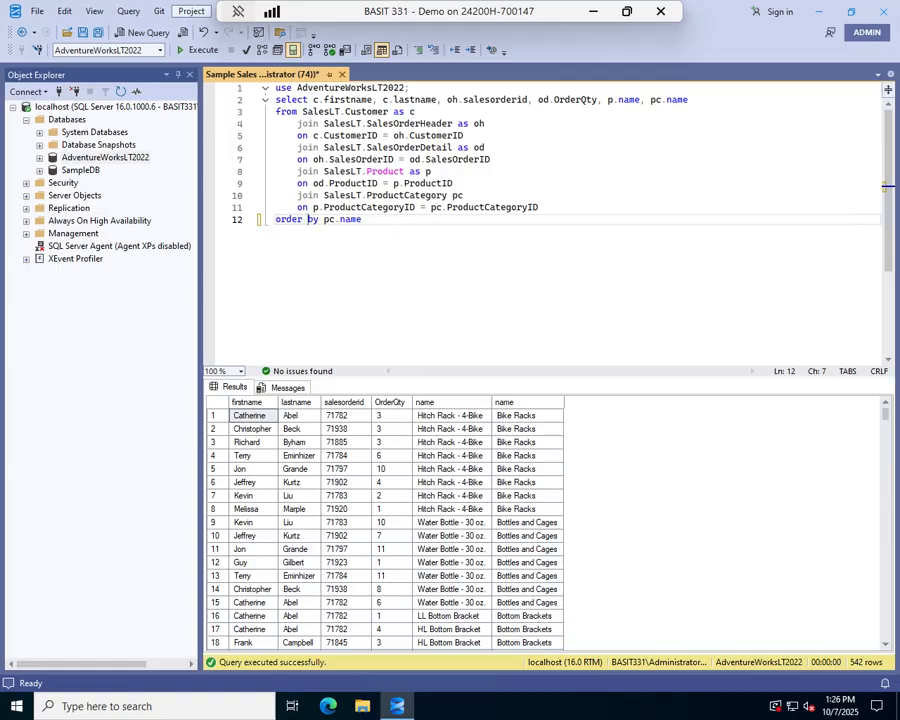
Display the estimated execution plan for the query and examine its operators and costs across the plan diagram
click(129, 12)
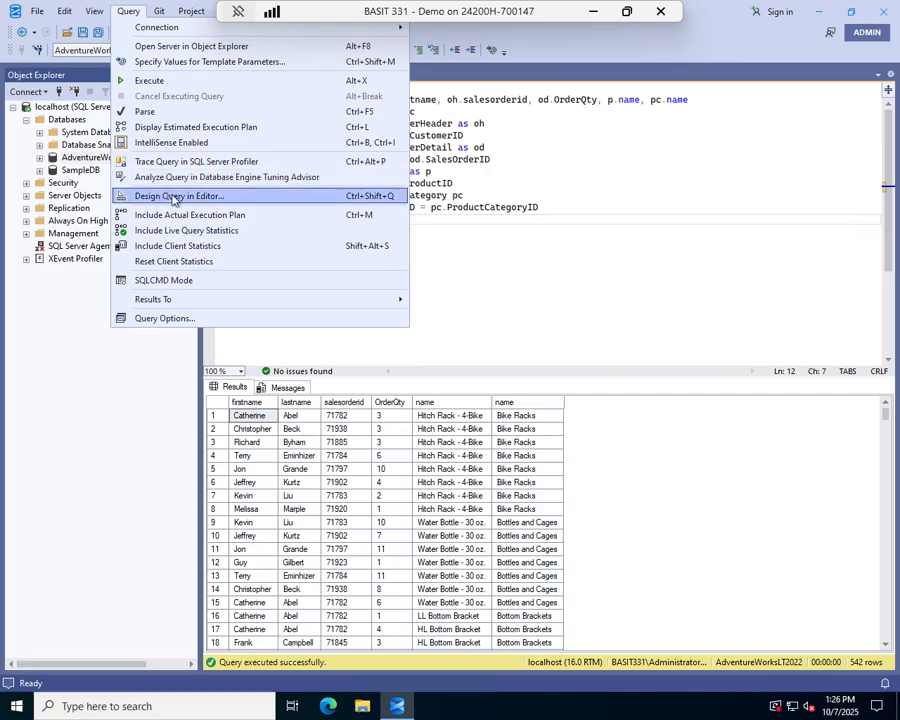
click(193, 129)
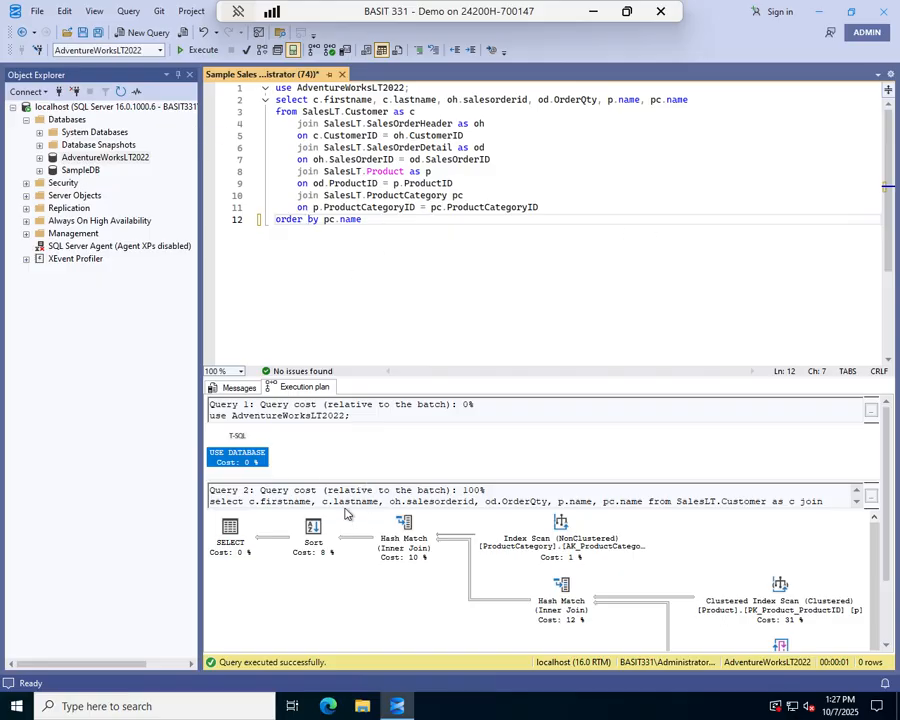
scroll(370, 495, down, 1)
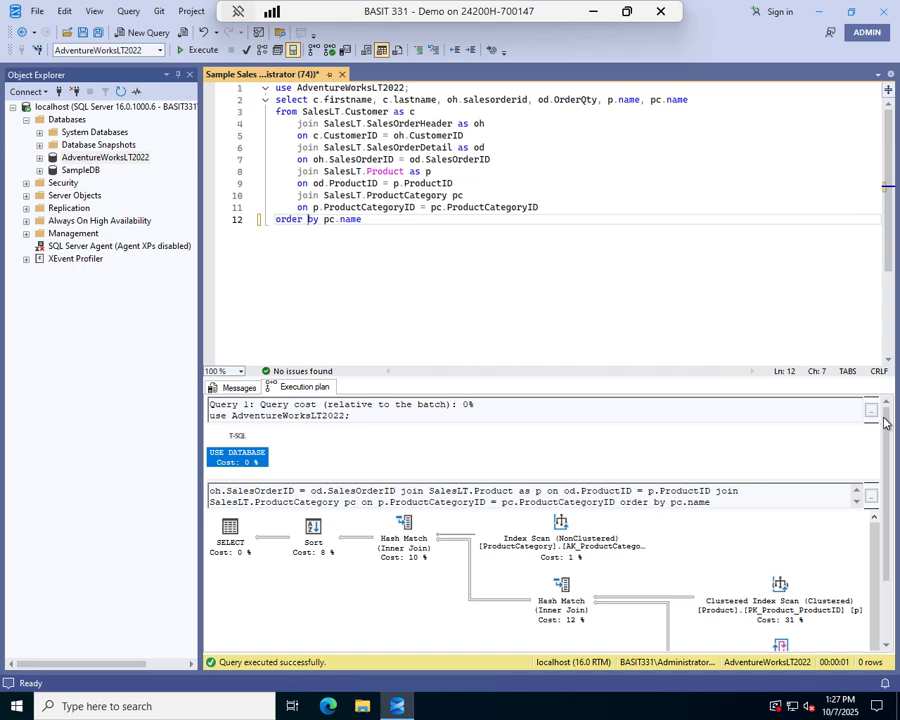
drag(886, 414, 886, 480)
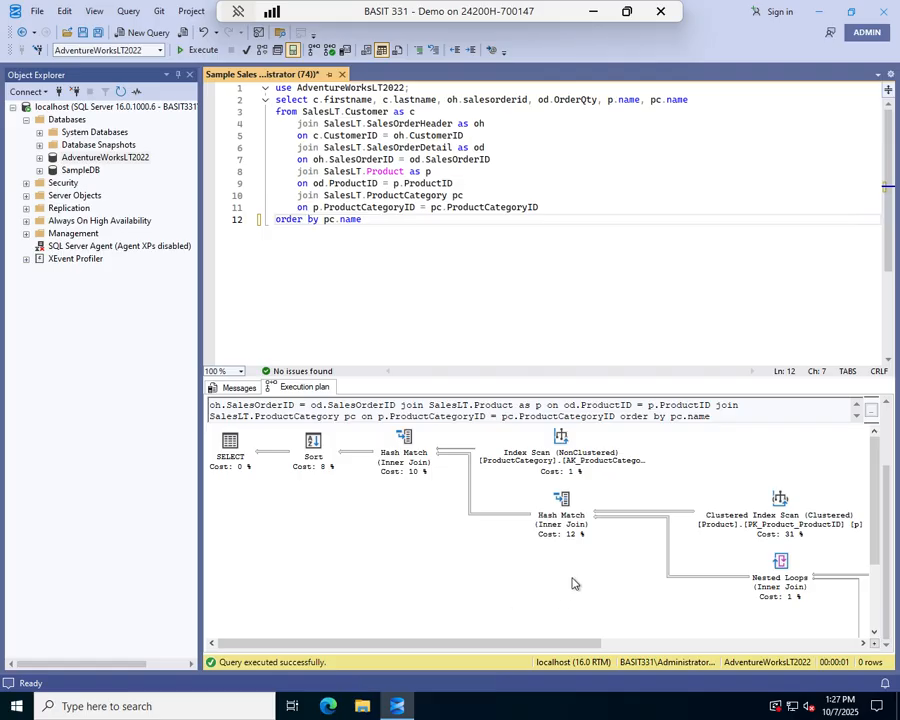
mouse_move(563, 525)
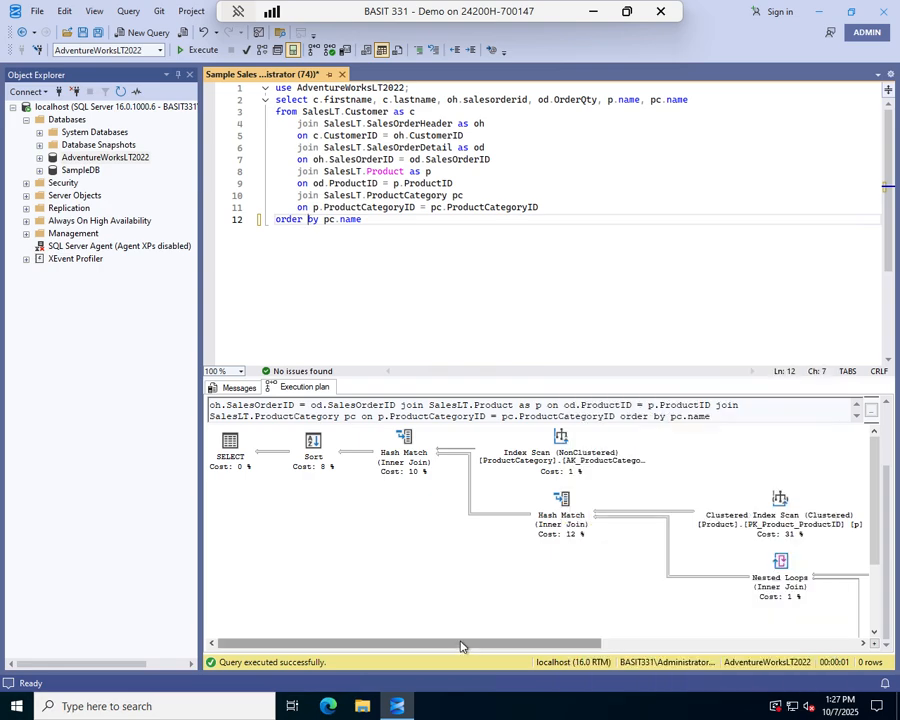
drag(460, 642, 718, 643)
scroll(701, 485, down, 1)
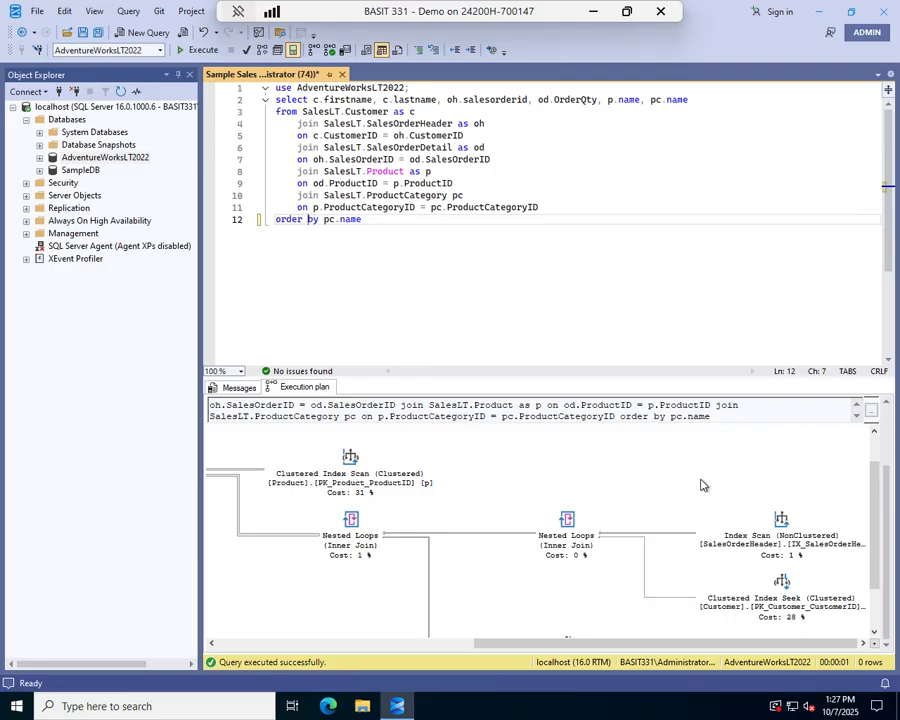
scroll(701, 485, down, 1)
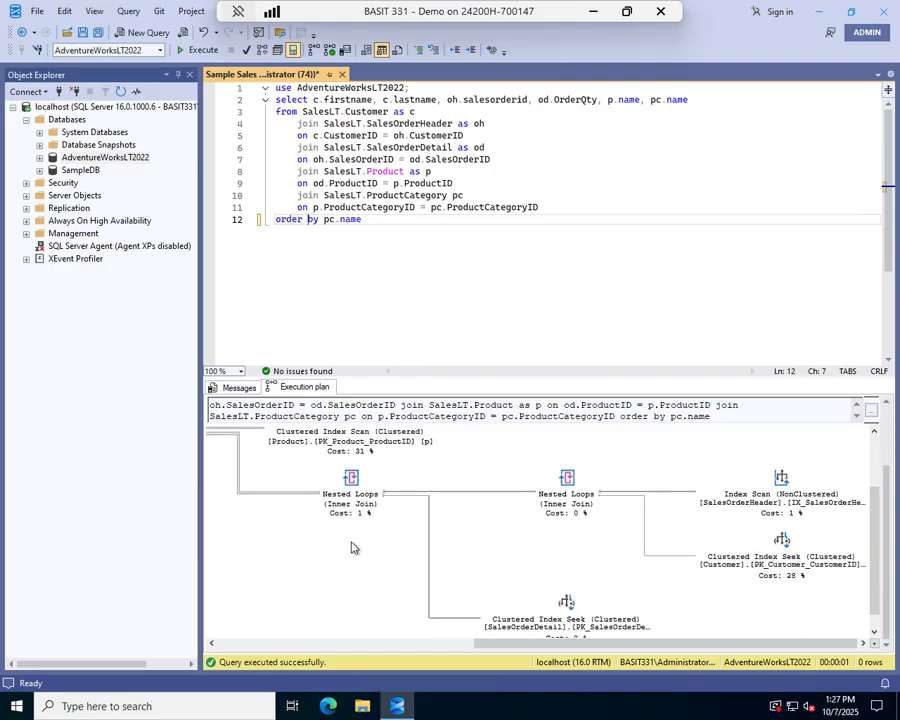
scroll(824, 602, down, 1)
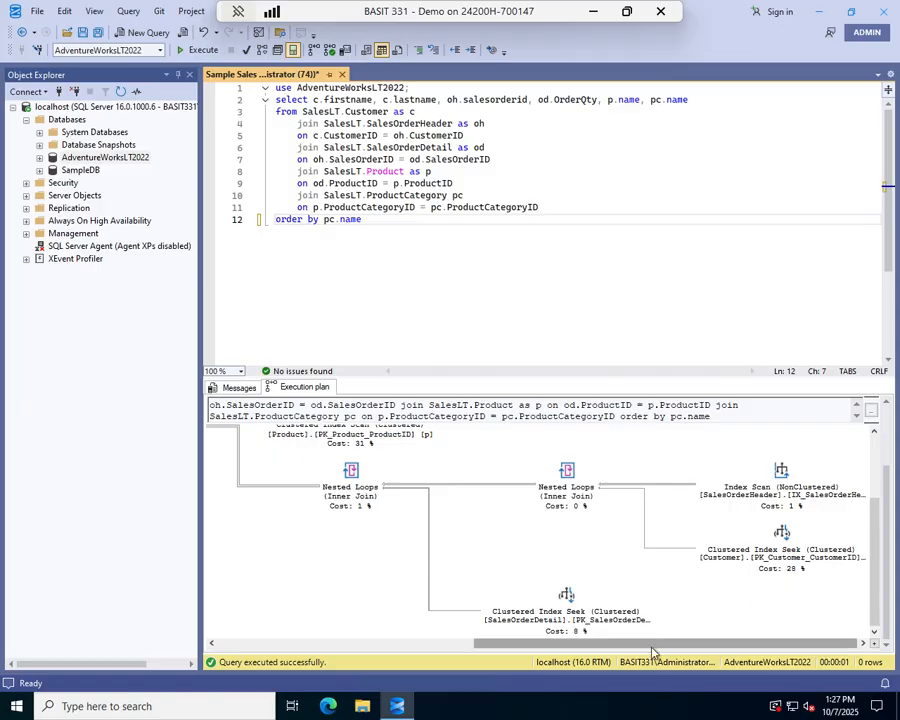
drag(652, 652, 494, 640)
scroll(516, 597, up, 5)
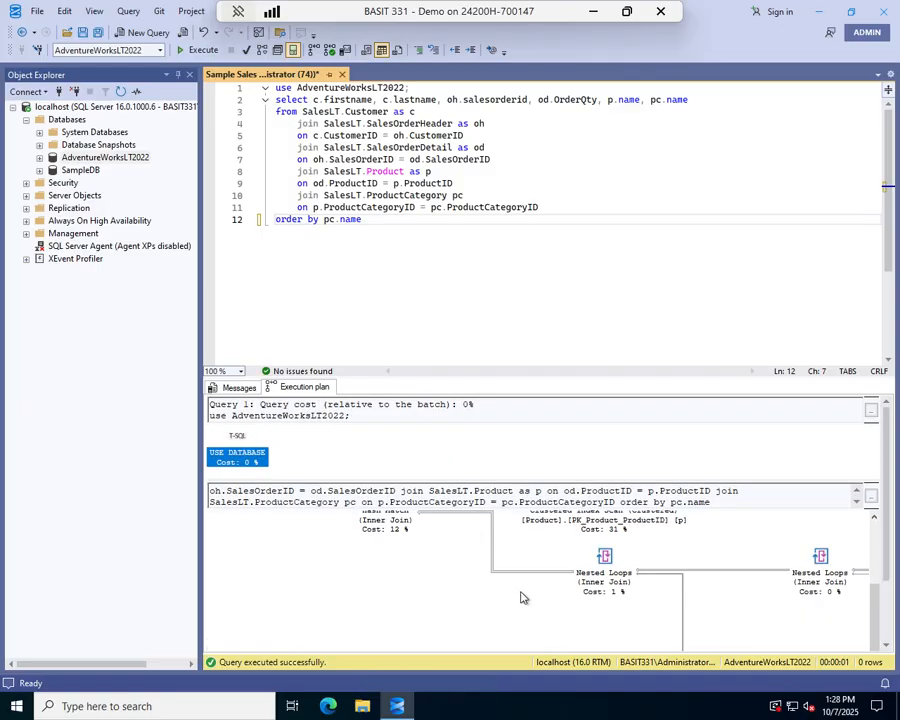
scroll(548, 558, up, 1)
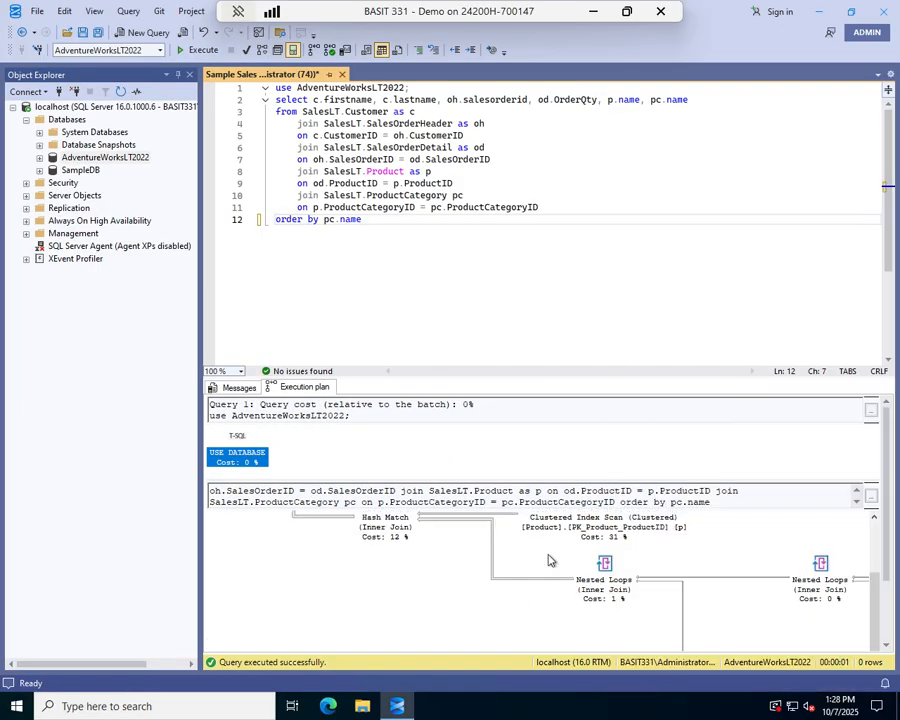
scroll(548, 560, up, 2)
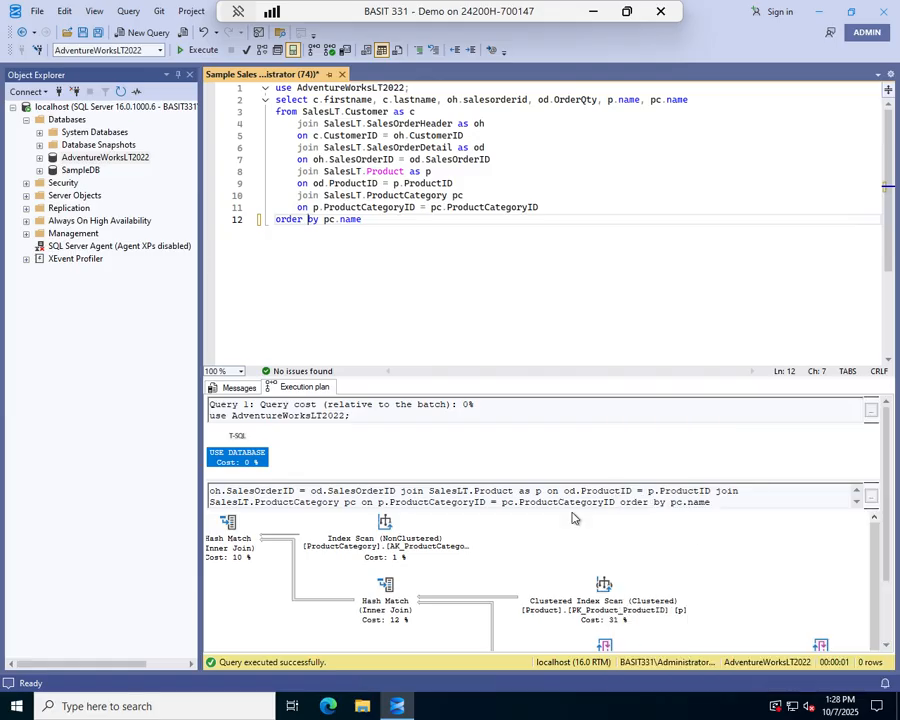
mouse_move(604, 590)
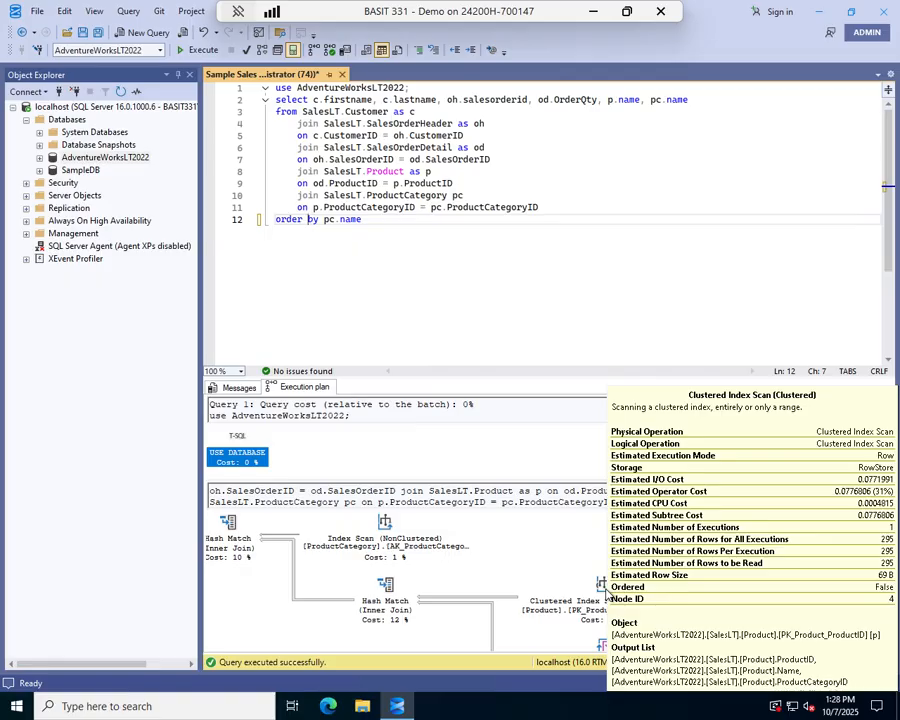
Turn on Include Actual Execution Plan and Include Live Query Statistics, then execute the query
click(128, 11)
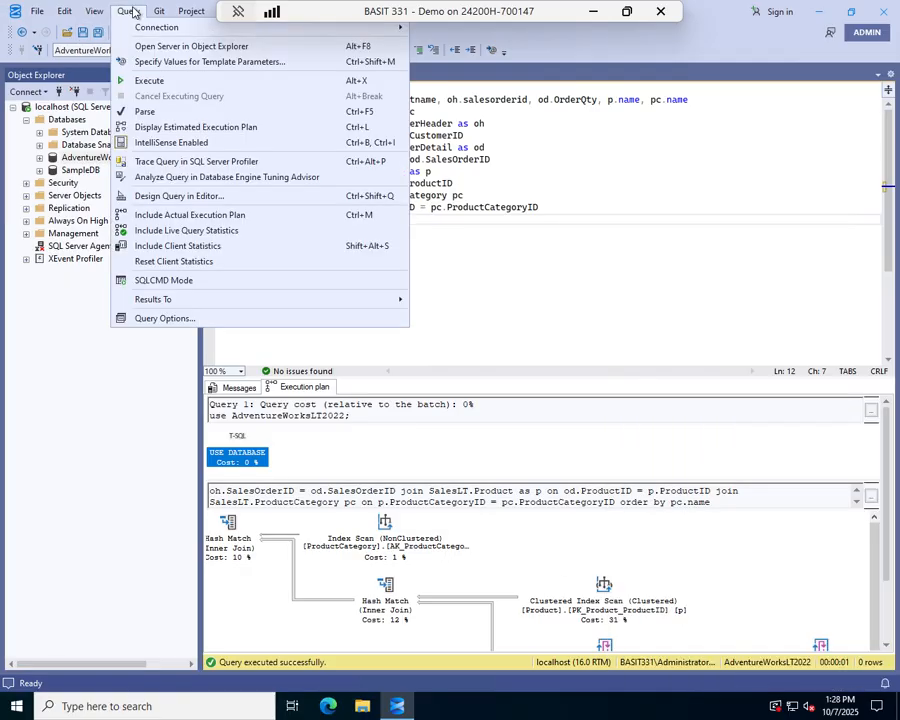
click(173, 218)
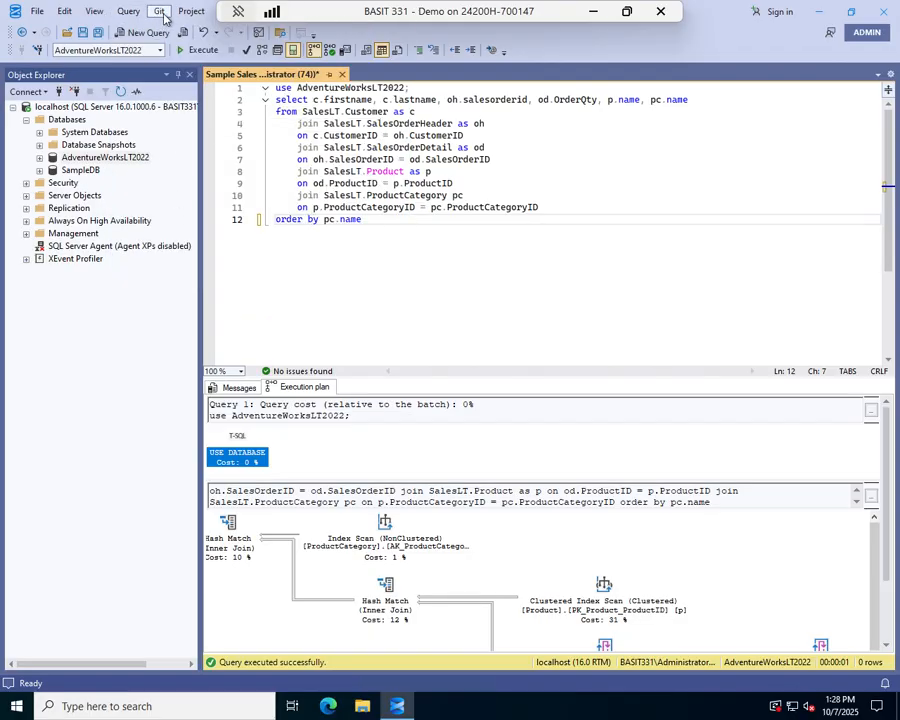
click(128, 11)
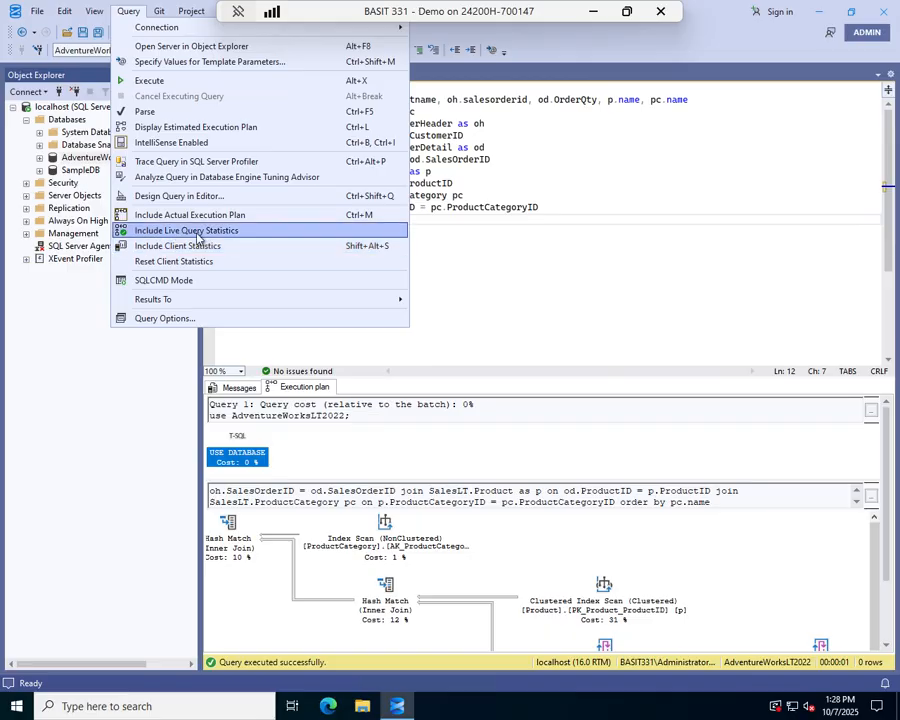
click(230, 233)
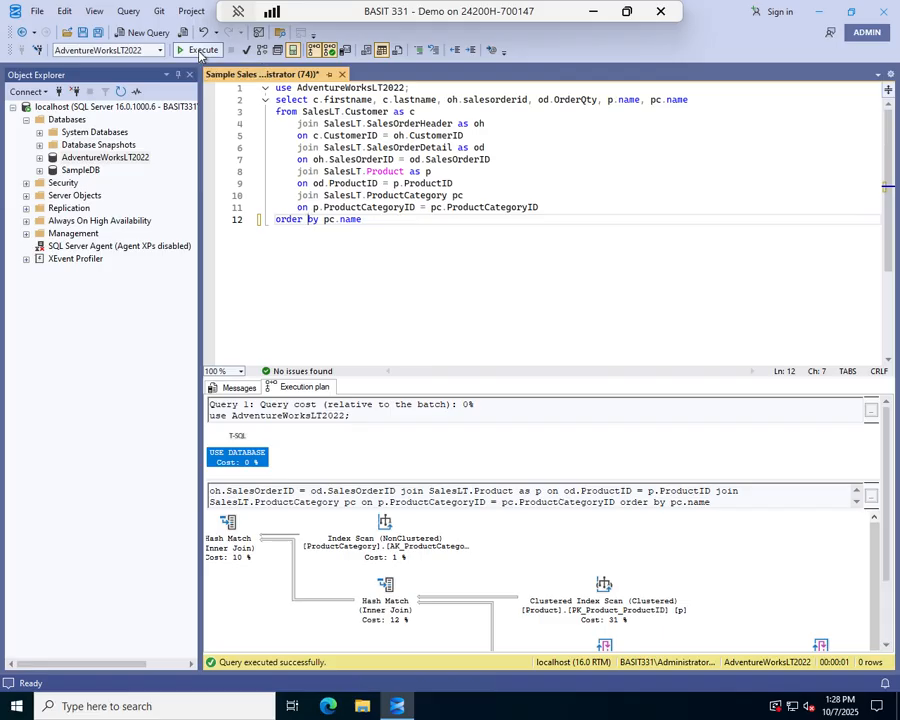
key(F5)
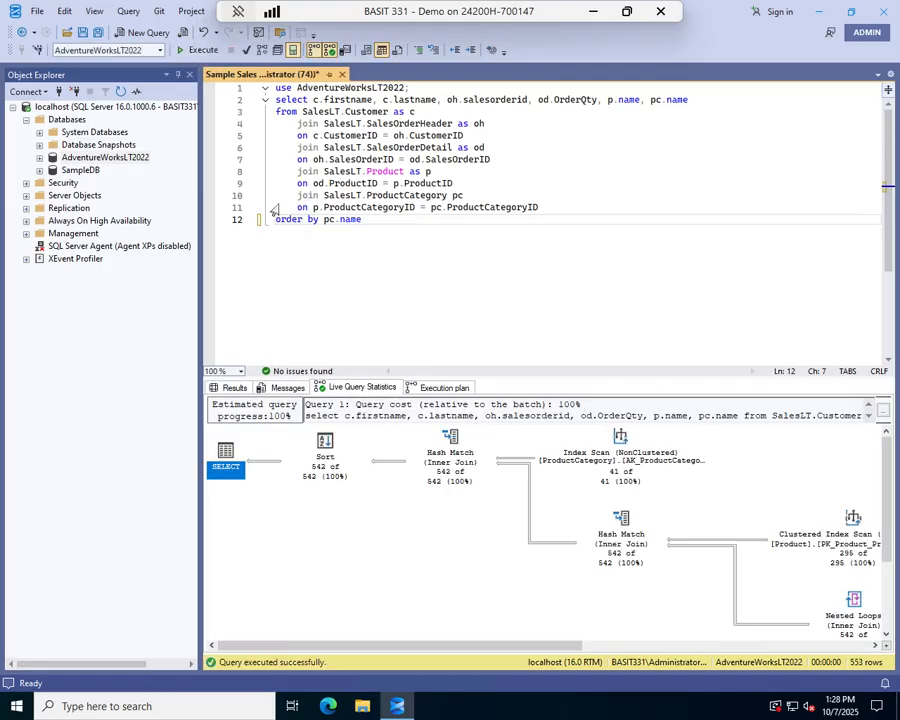
Review the query's results, messages, live query statistics and actual execution plan outputs
click(228, 388)
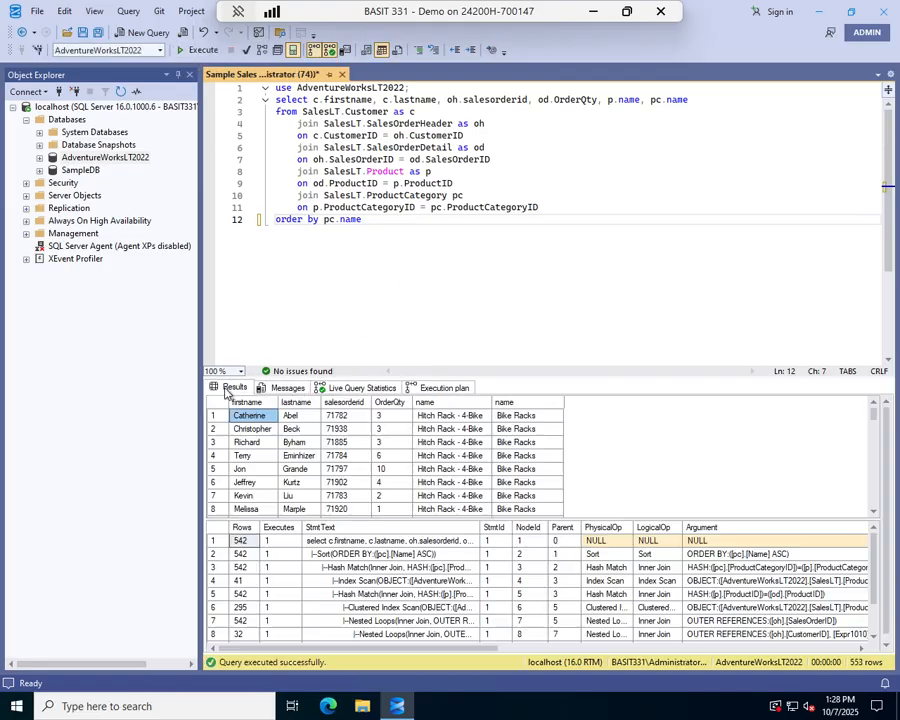
click(287, 388)
click(352, 388)
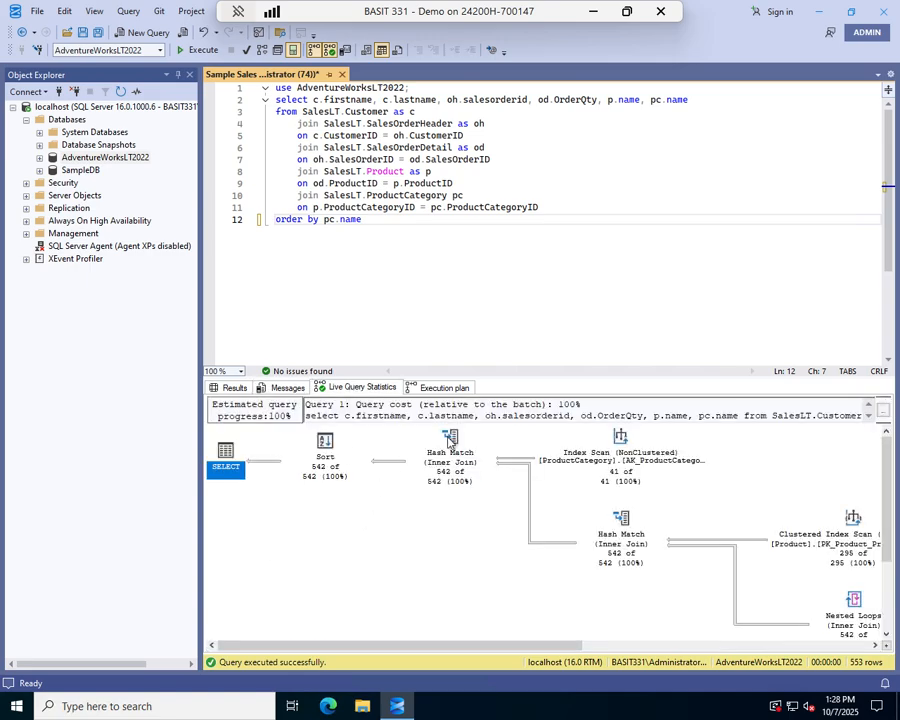
click(448, 388)
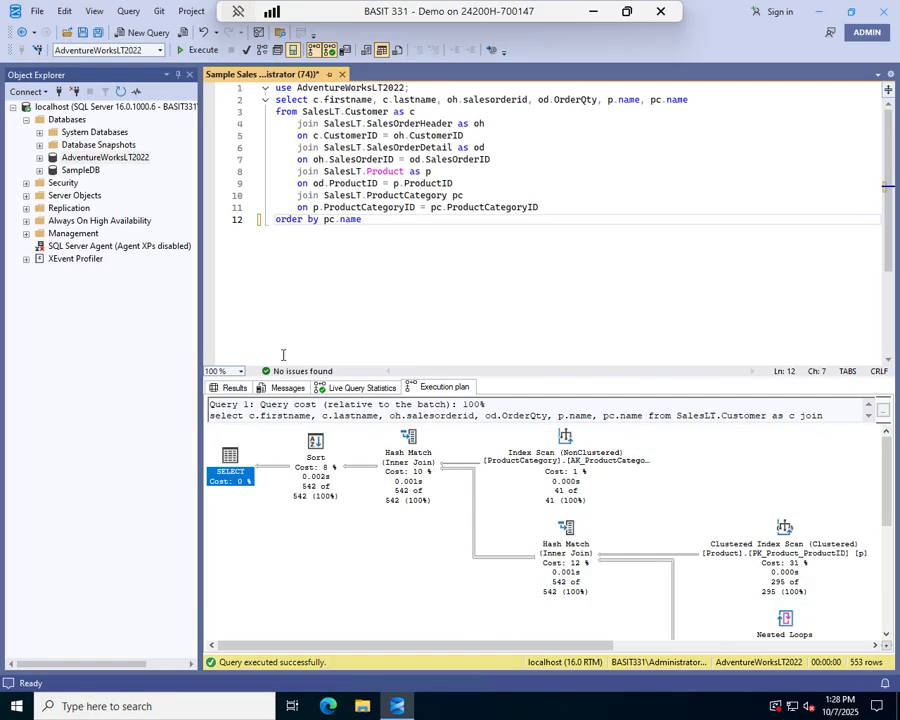
click(350, 388)
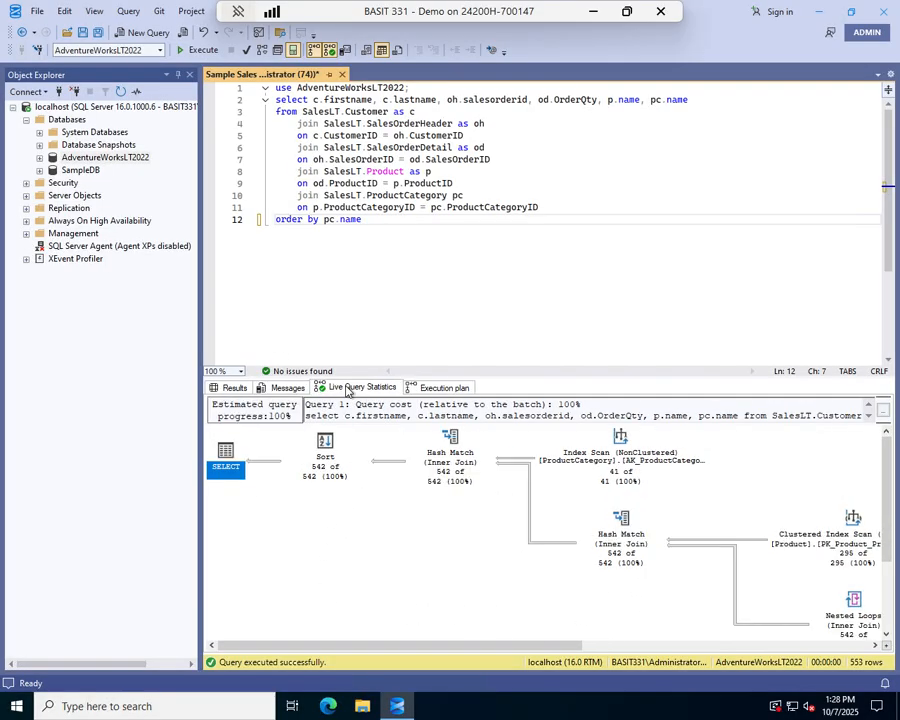
click(428, 389)
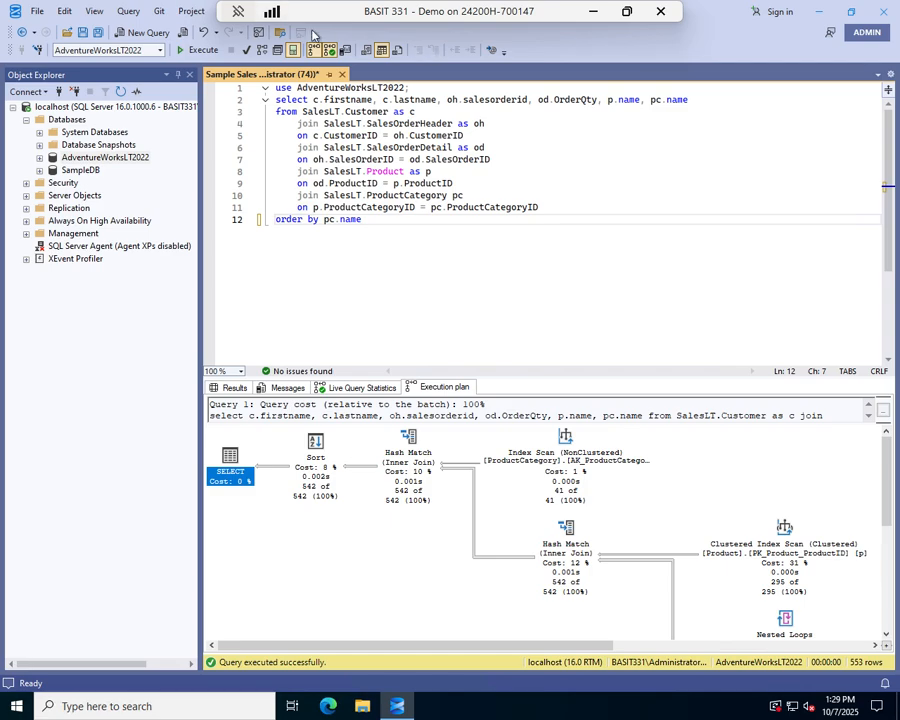
Execute the query again
click(128, 12)
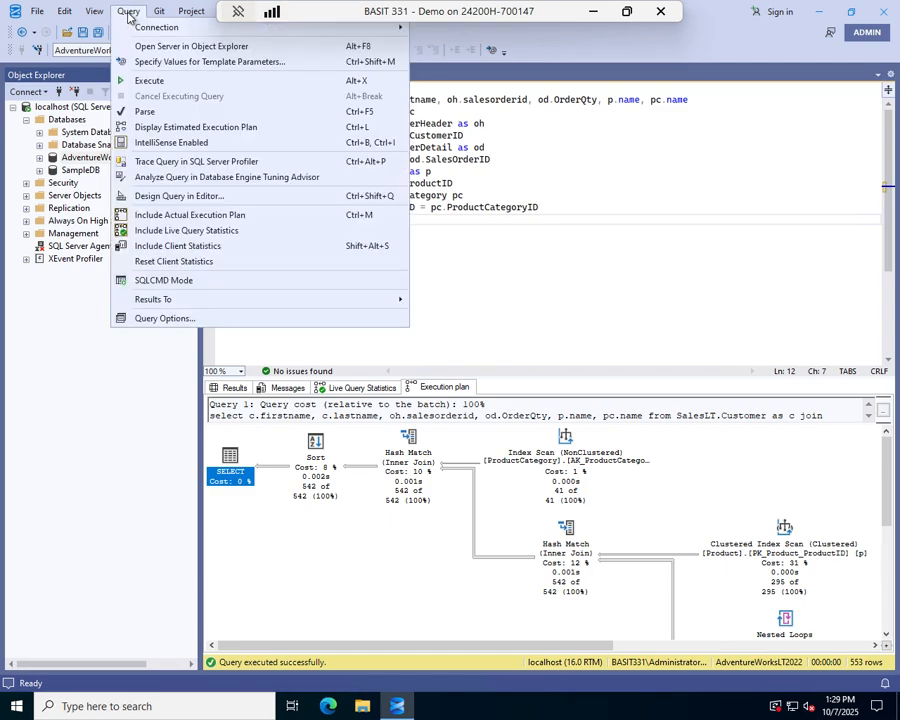
click(608, 287)
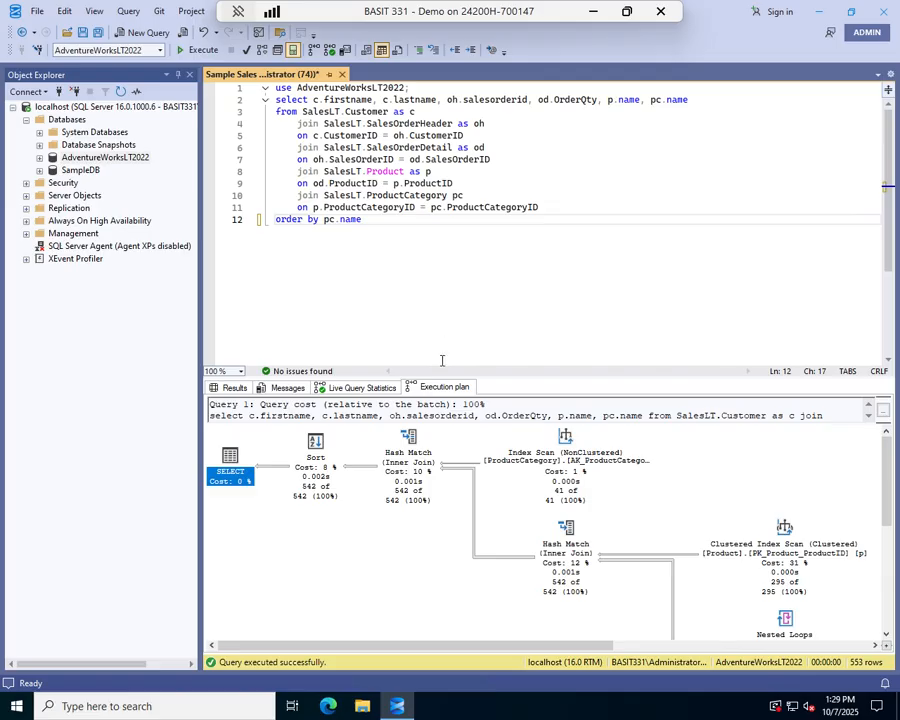
click(197, 49)
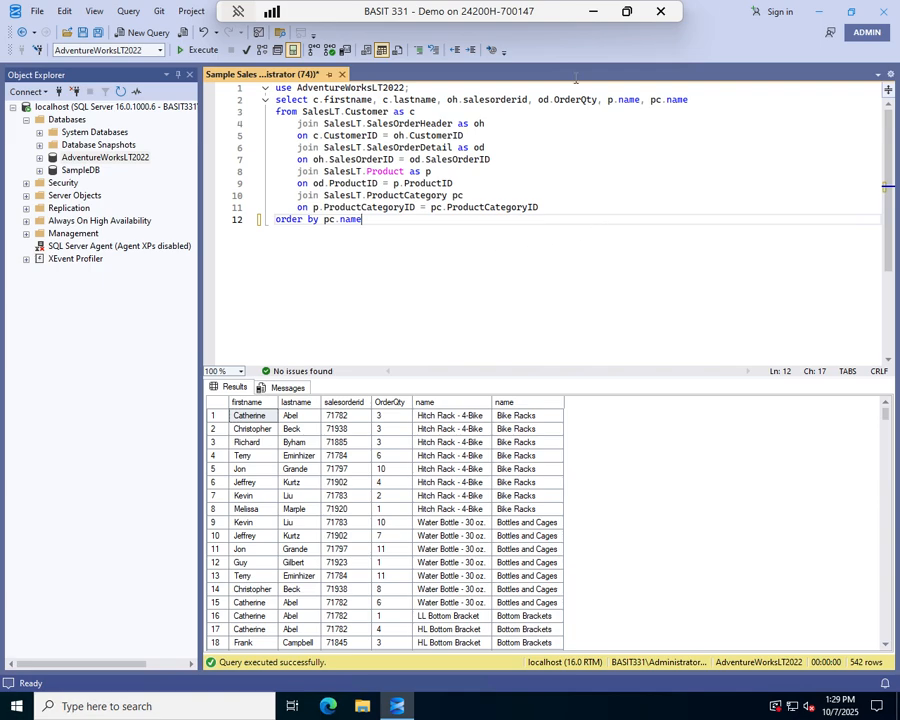
Launch the Database Engine Tuning Advisor from the query window
click(238, 12)
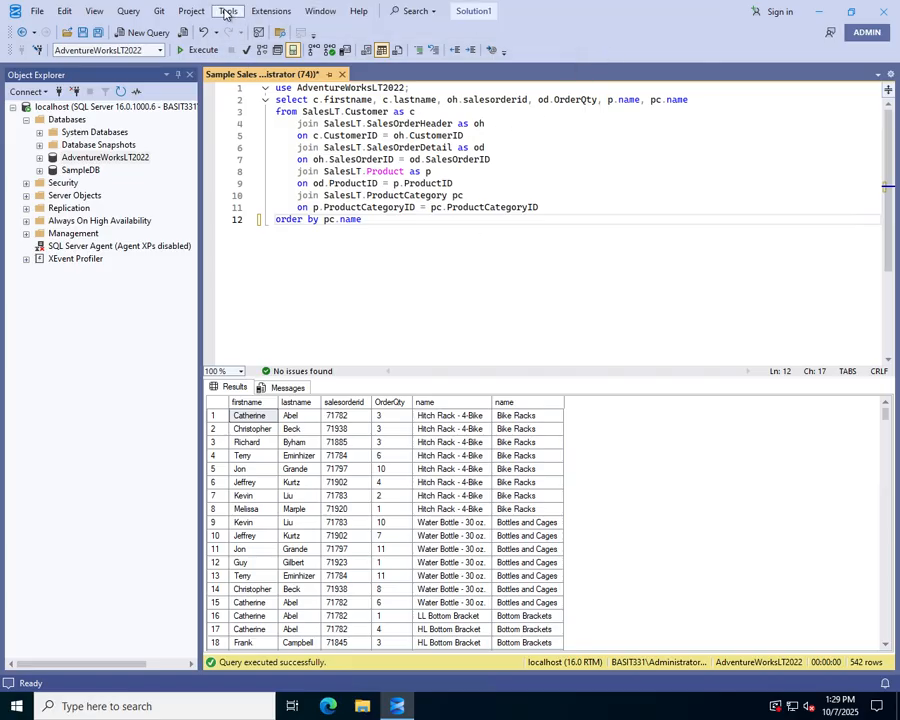
click(227, 12)
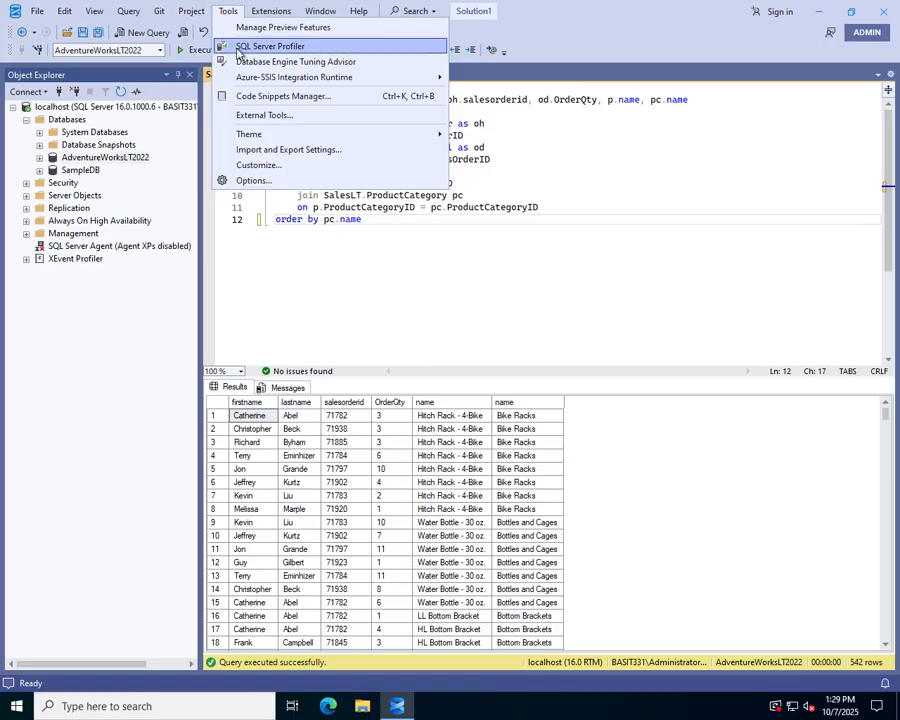
click(298, 62)
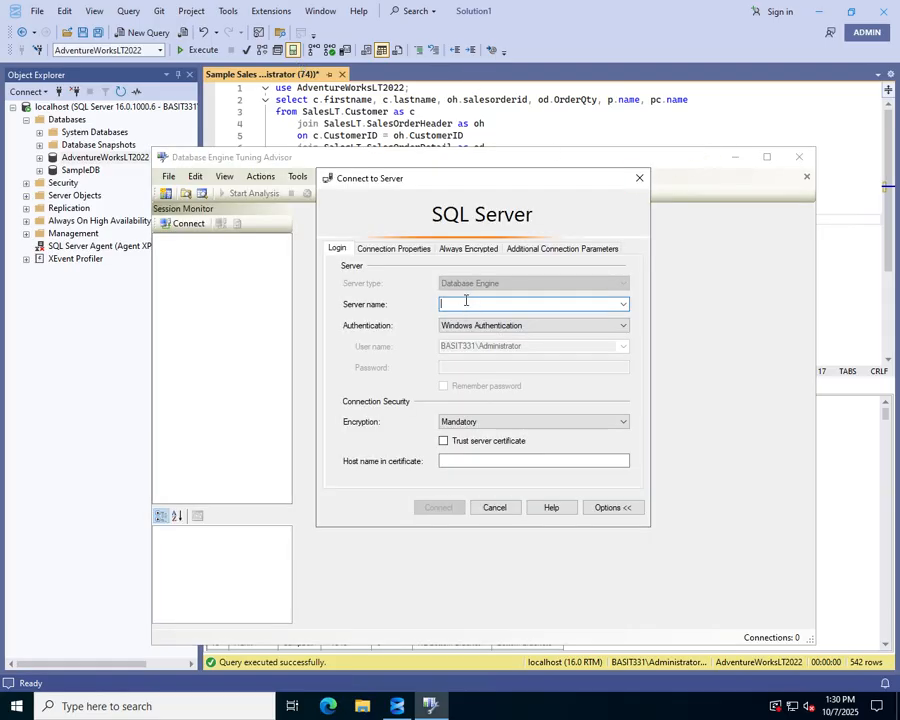
Connect the Tuning Advisor to the localhost server using Windows Authentication with Optional encryption
text(local)
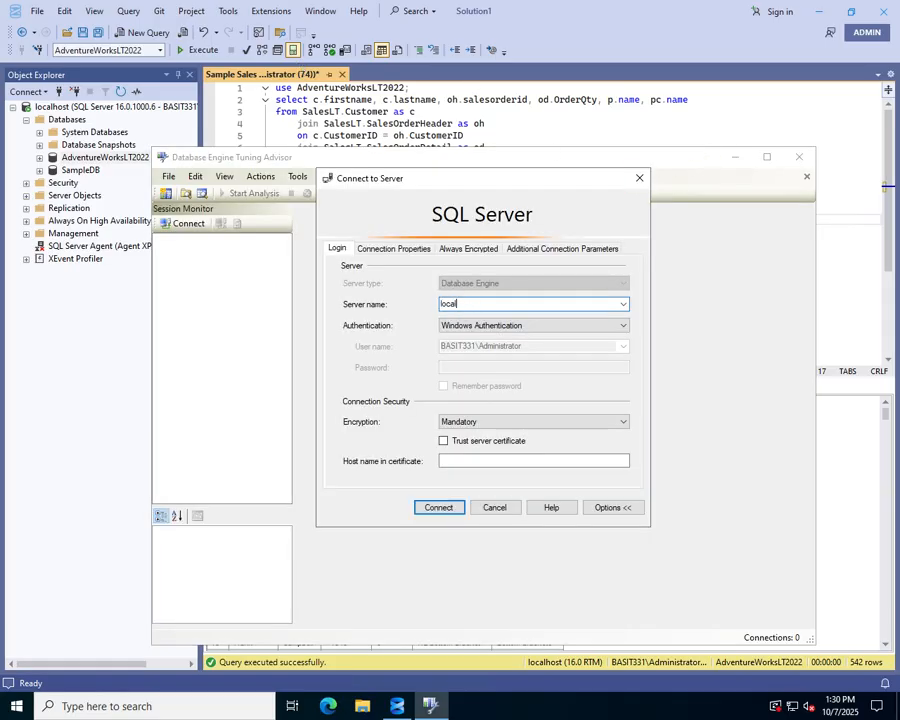
text(host)
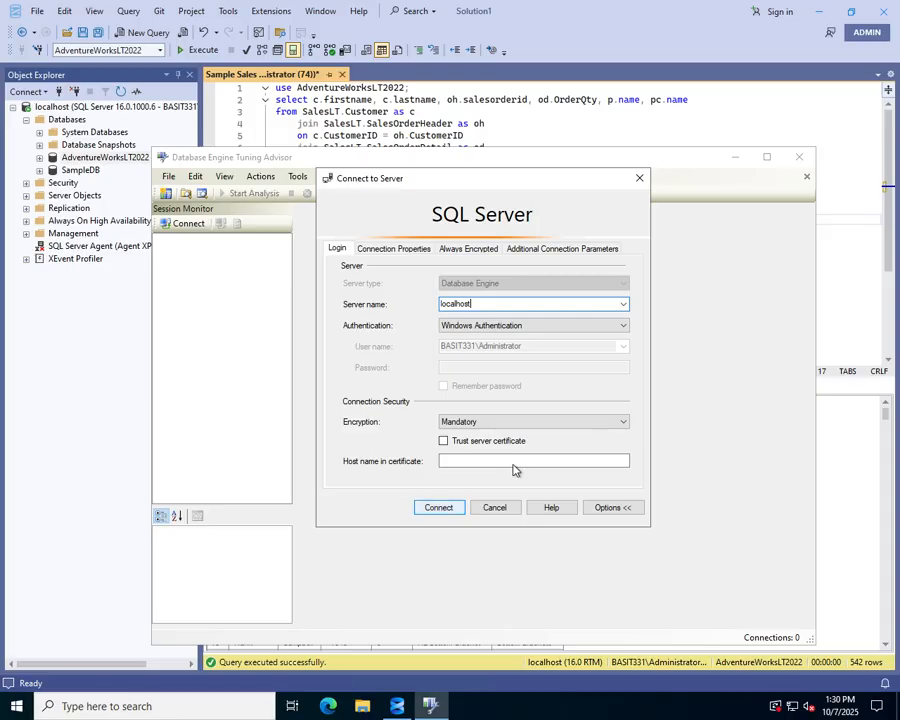
click(506, 420)
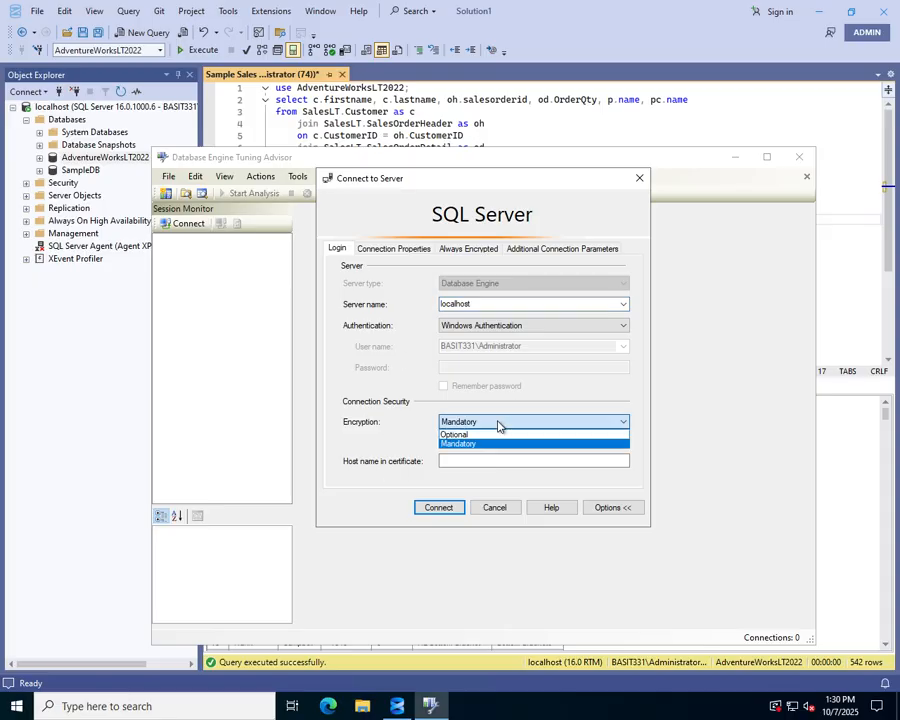
click(445, 432)
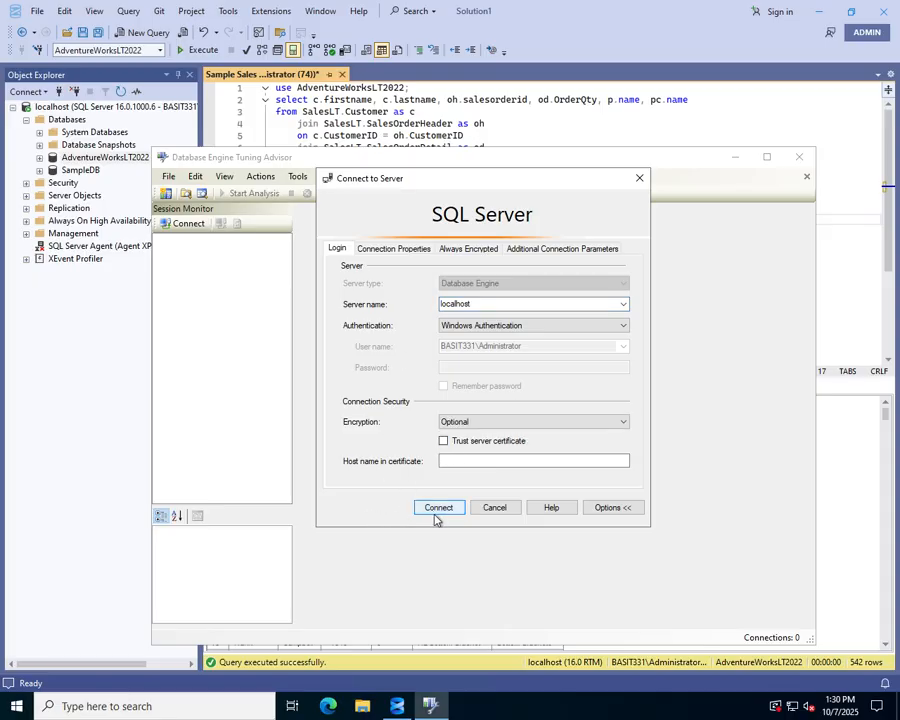
click(438, 508)
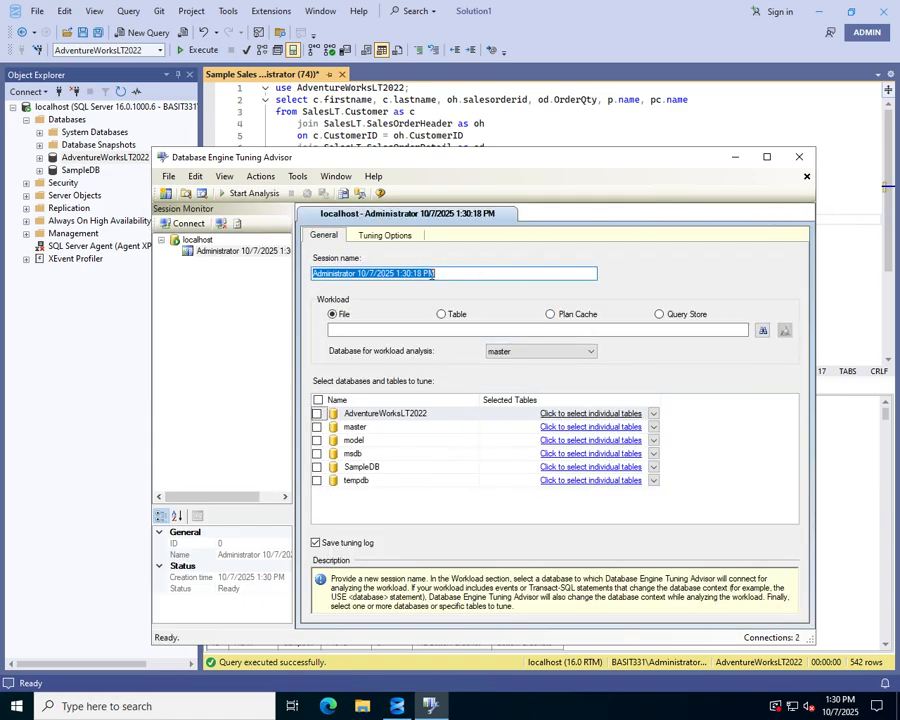
Maximize the Tuning Advisor and name the tuning session Report on Query
click(767, 157)
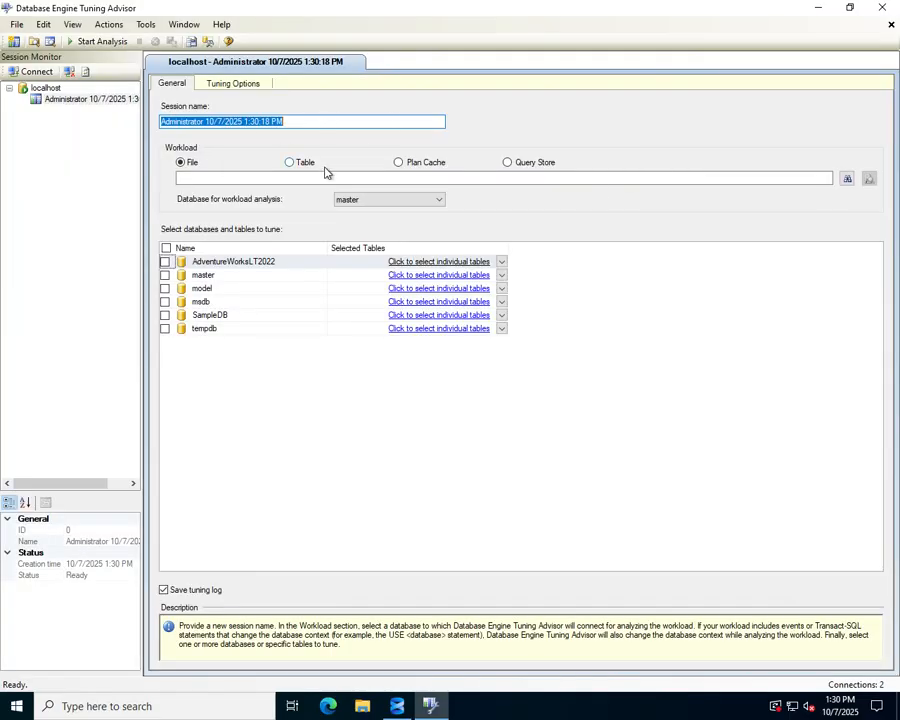
text(Report on )
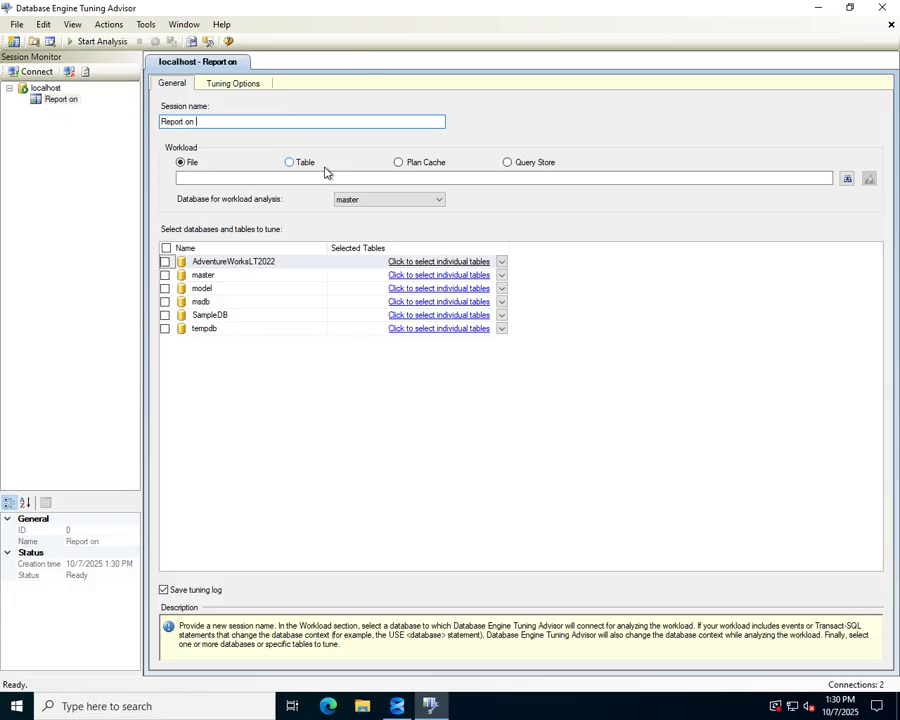
text(Query)
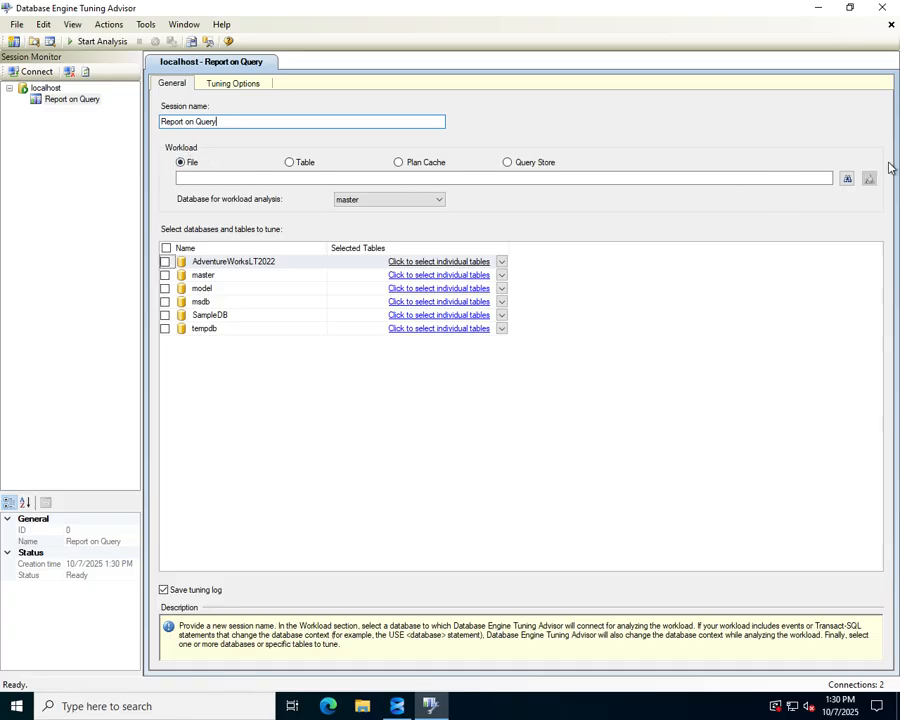
Choose Sample Sales Order Query.sql from the Desktop as the workload file
click(848, 179)
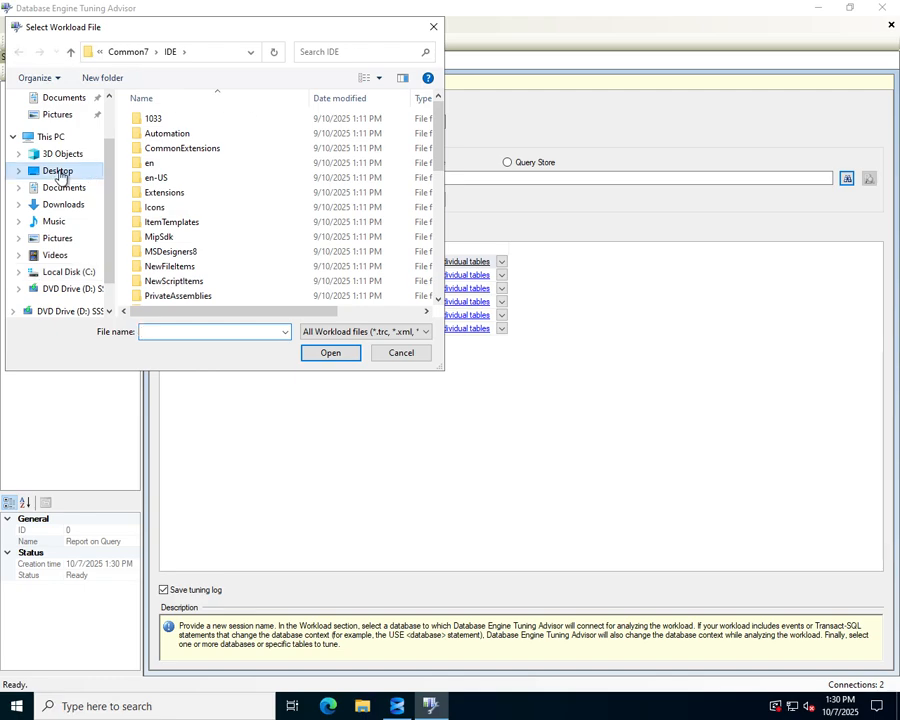
click(60, 172)
click(171, 121)
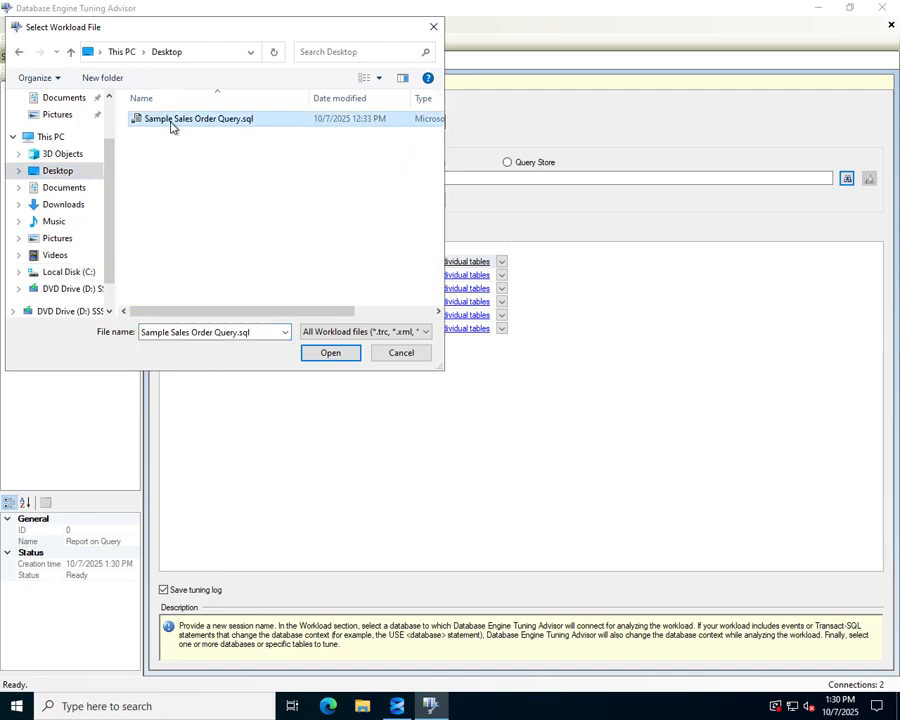
click(319, 356)
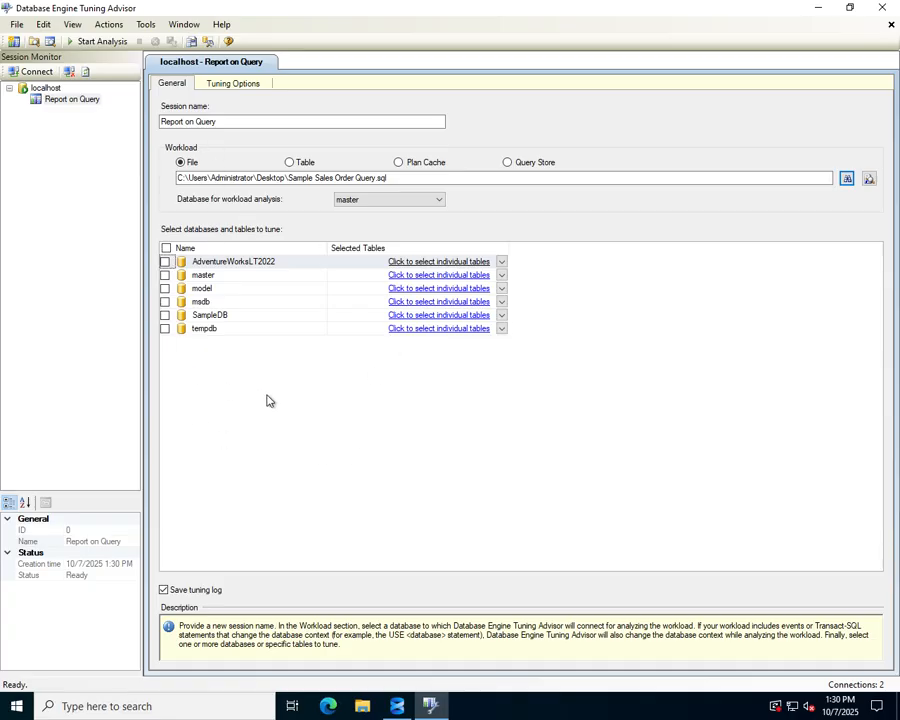
Select AdventureWorksLT2022 for tuning, excluding the BuildVersion, ErrorLog and ErrorLog_old tables, and try starting the analysis
click(165, 262)
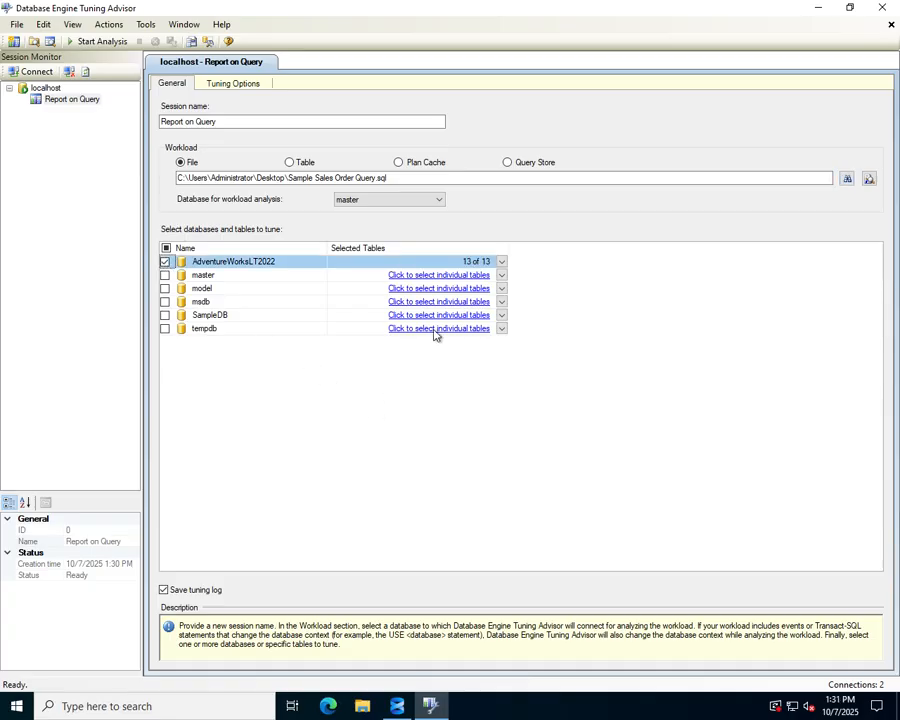
click(502, 261)
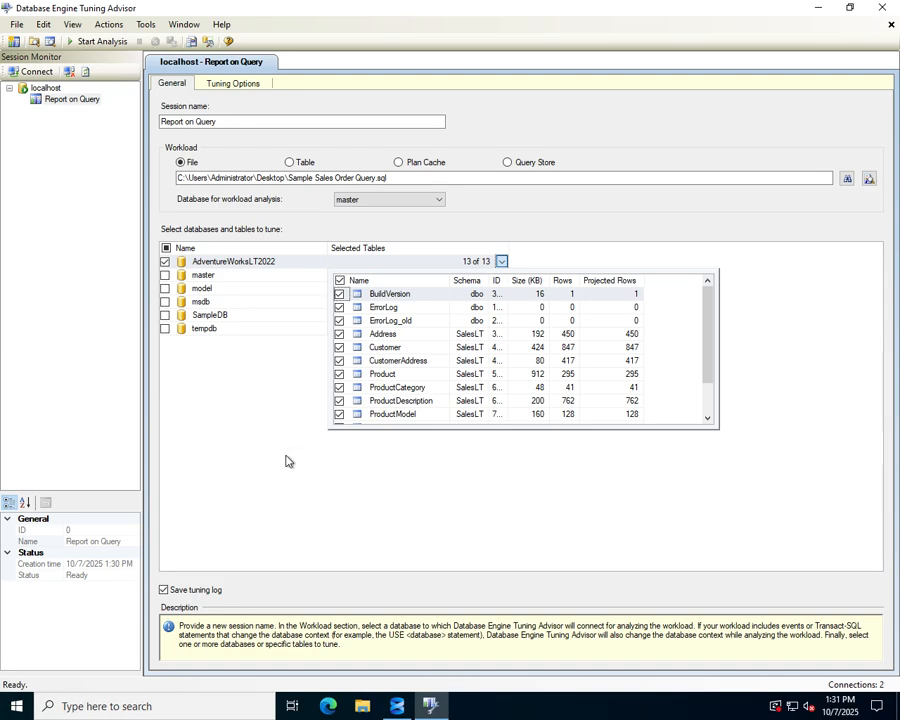
click(340, 308)
click(339, 294)
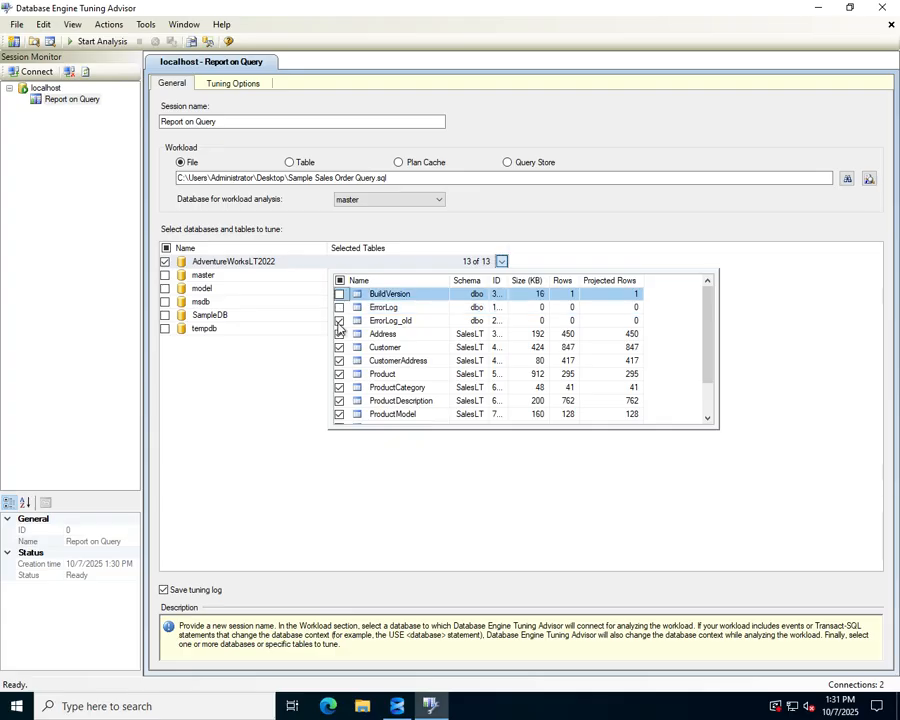
click(341, 321)
scroll(437, 343, down, 1)
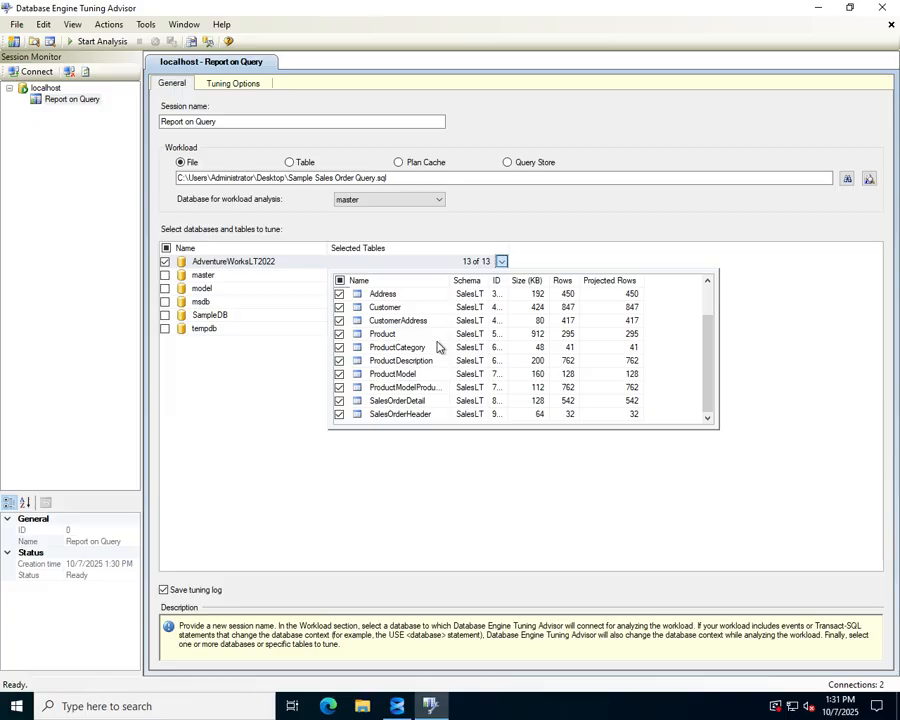
click(253, 418)
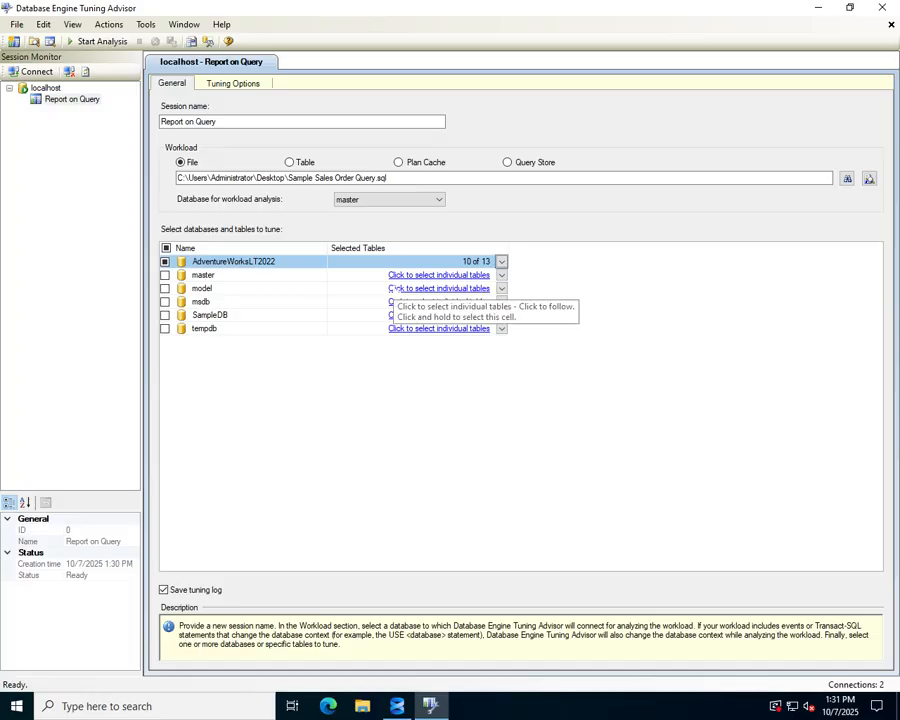
click(102, 42)
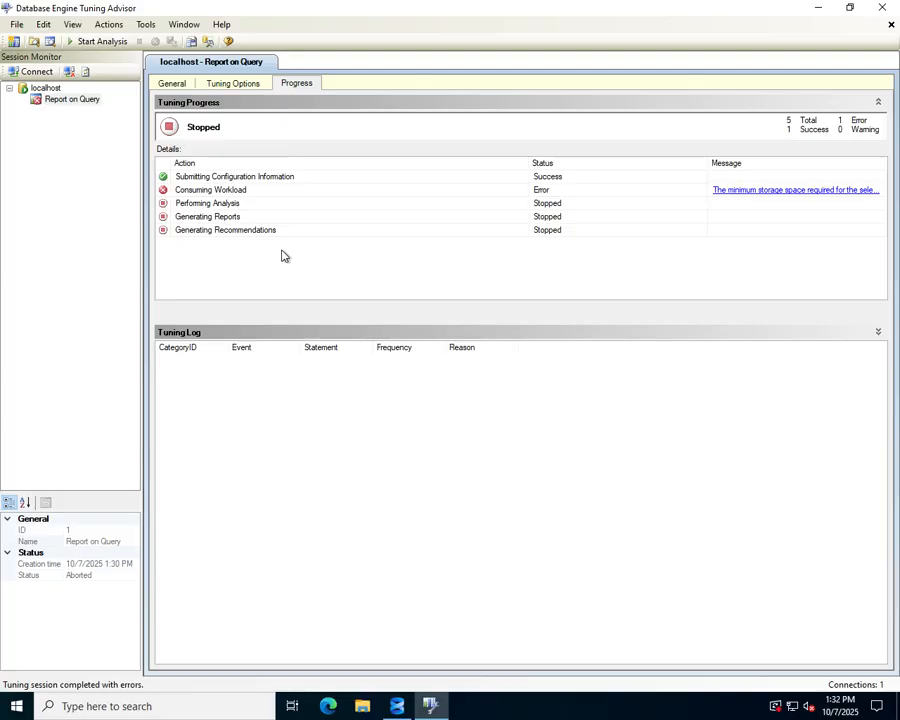
In the advanced tuning options, define a maximum space for recommendations of 20 MB
click(236, 86)
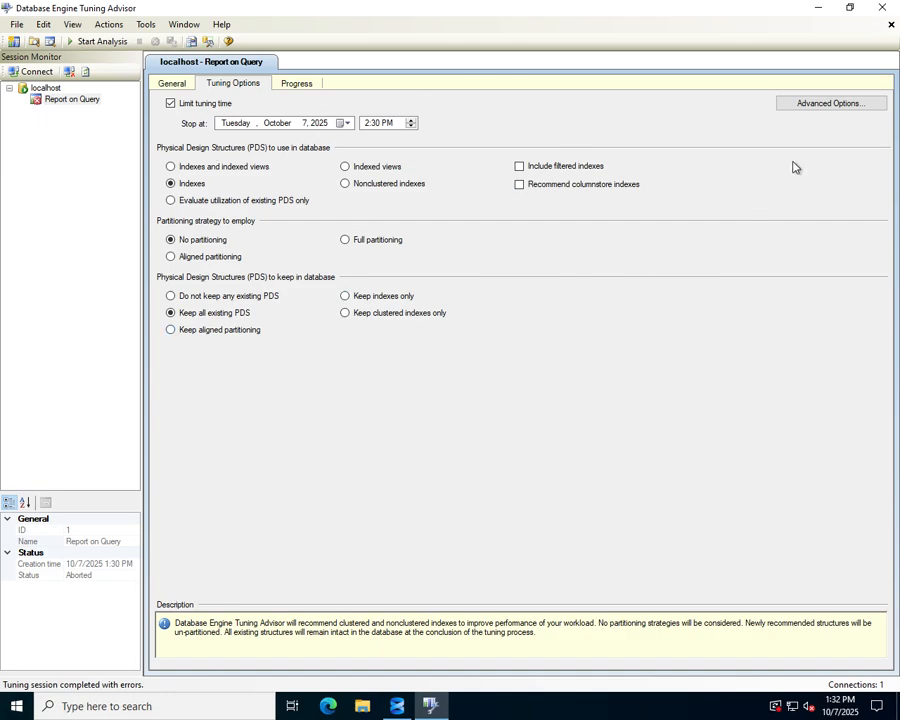
click(827, 105)
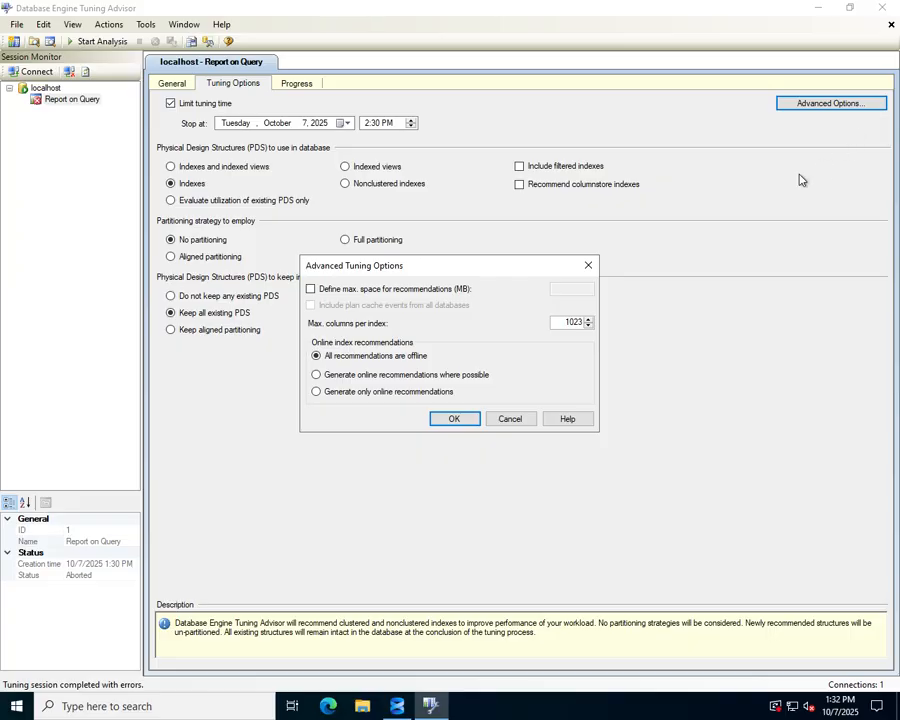
click(310, 291)
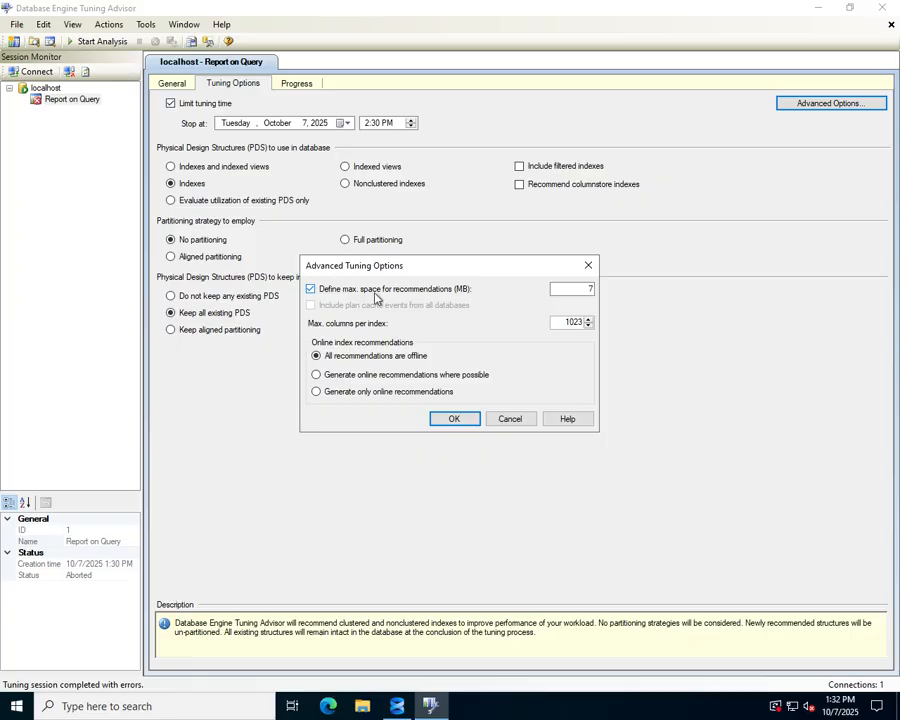
double_click(580, 289)
text(20)
click(460, 419)
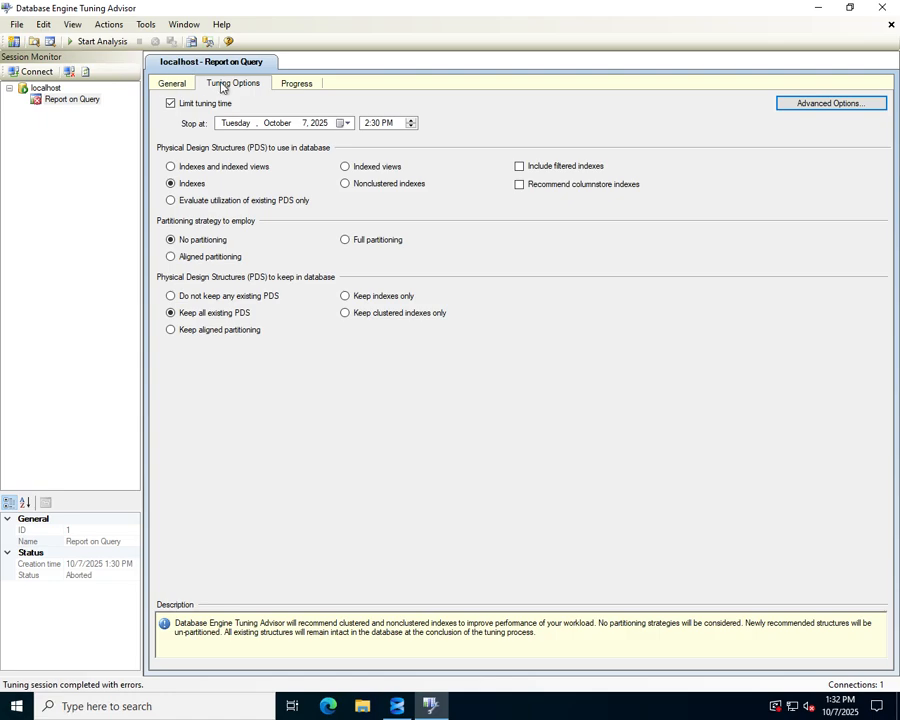
Start the tuning analysis again and review its progress and index recommendations
click(93, 42)
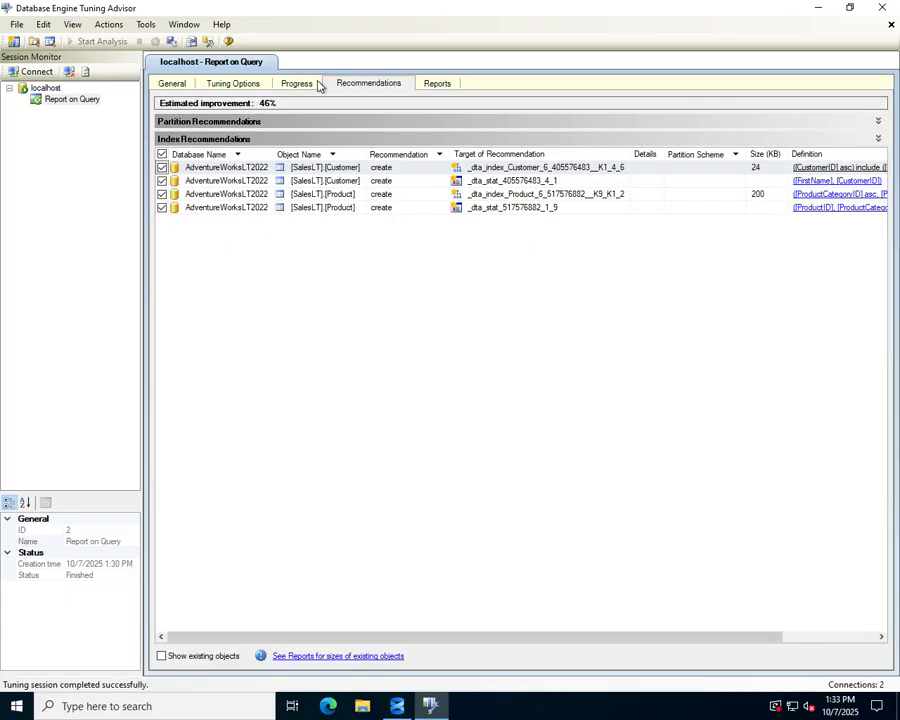
click(305, 85)
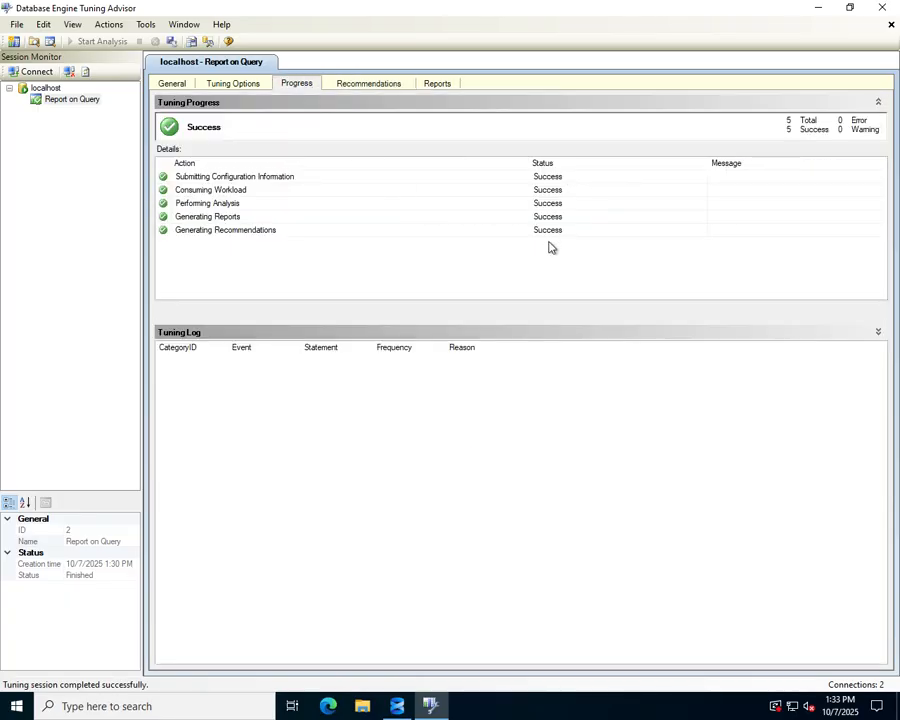
click(380, 85)
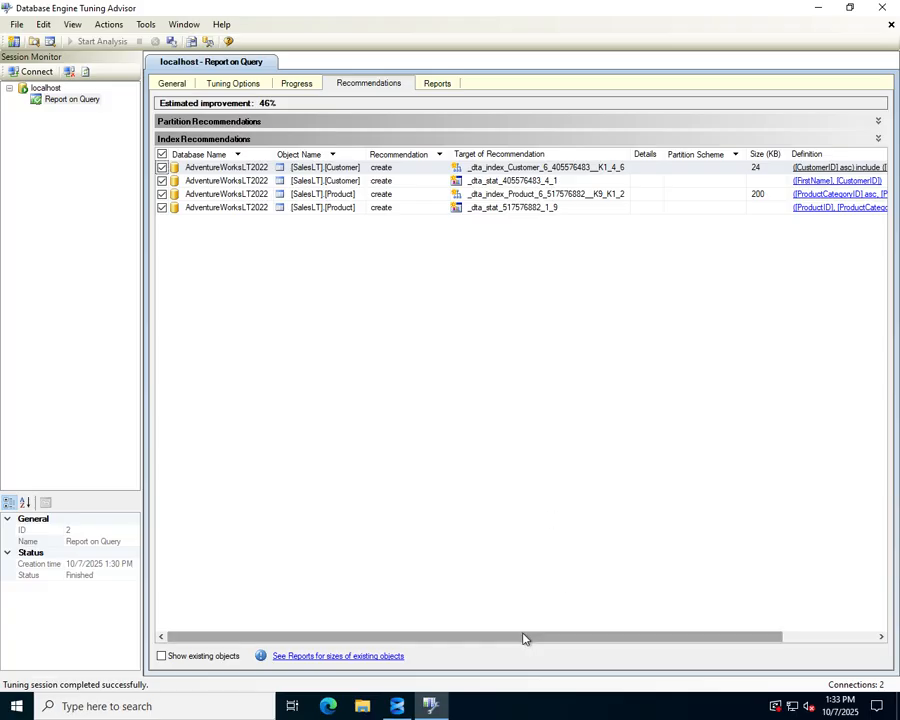
Preview the SQL script definition of the recommended Customer index, then close the preview
drag(526, 637, 639, 642)
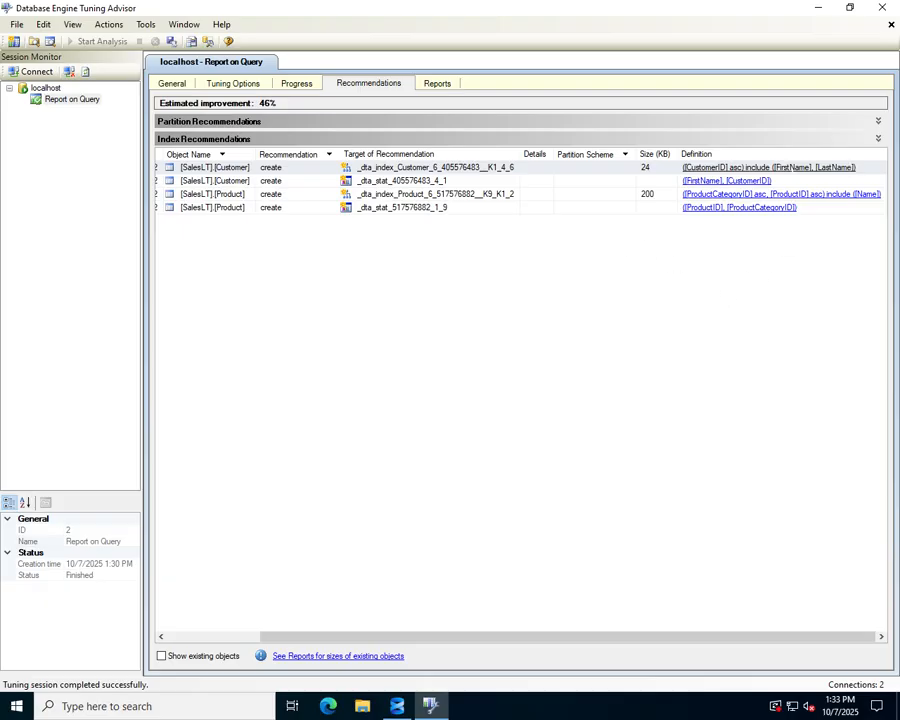
click(765, 167)
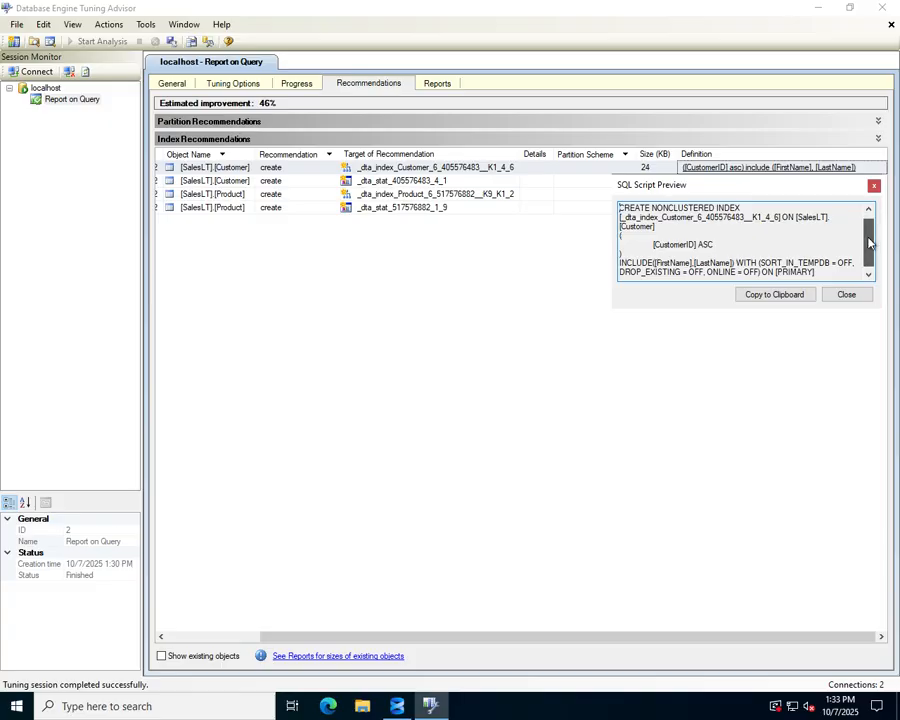
drag(868, 239, 861, 175)
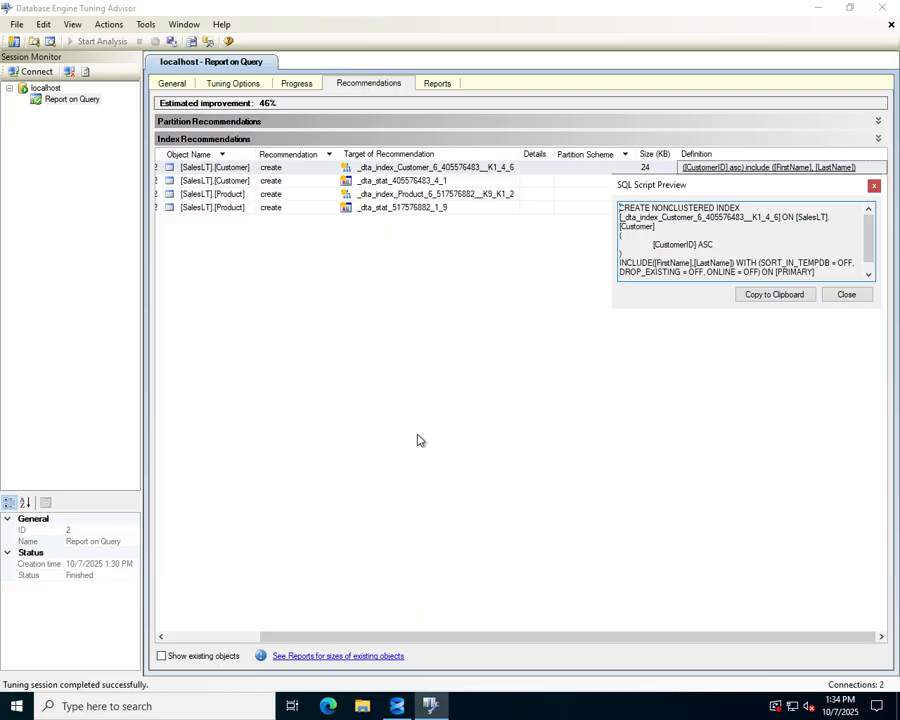
click(836, 294)
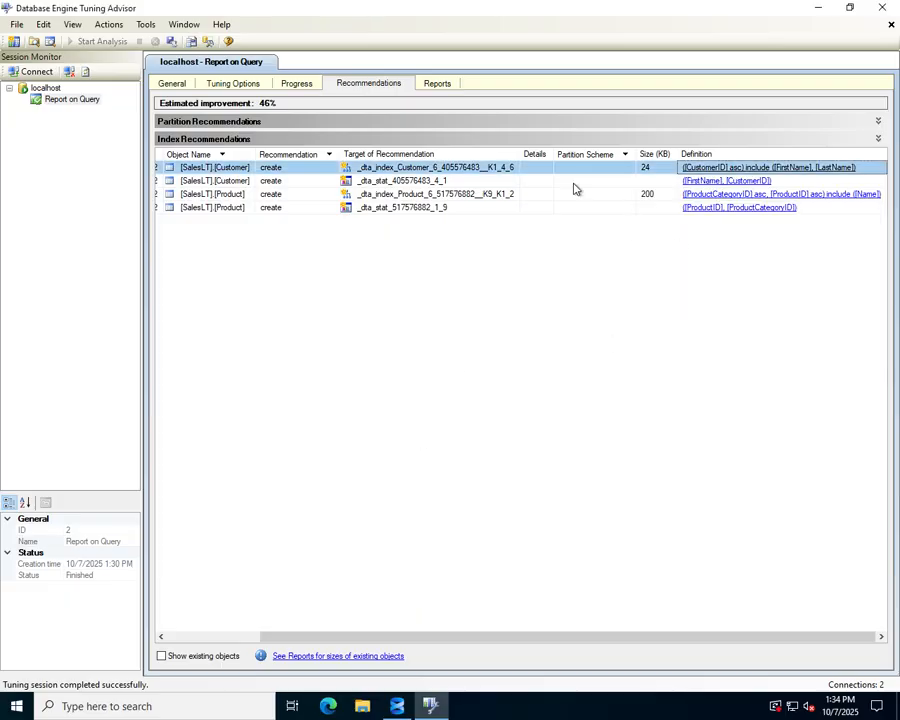
Review the tuning summary and the list of available tuning reports, then close the Tuning Advisor
click(436, 86)
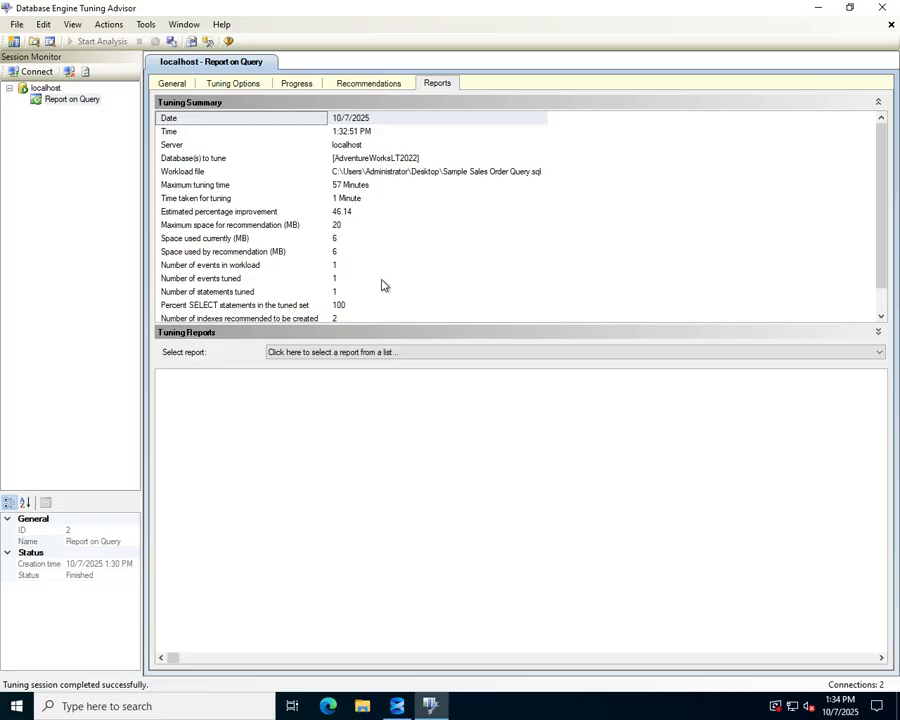
scroll(381, 285, down, 1)
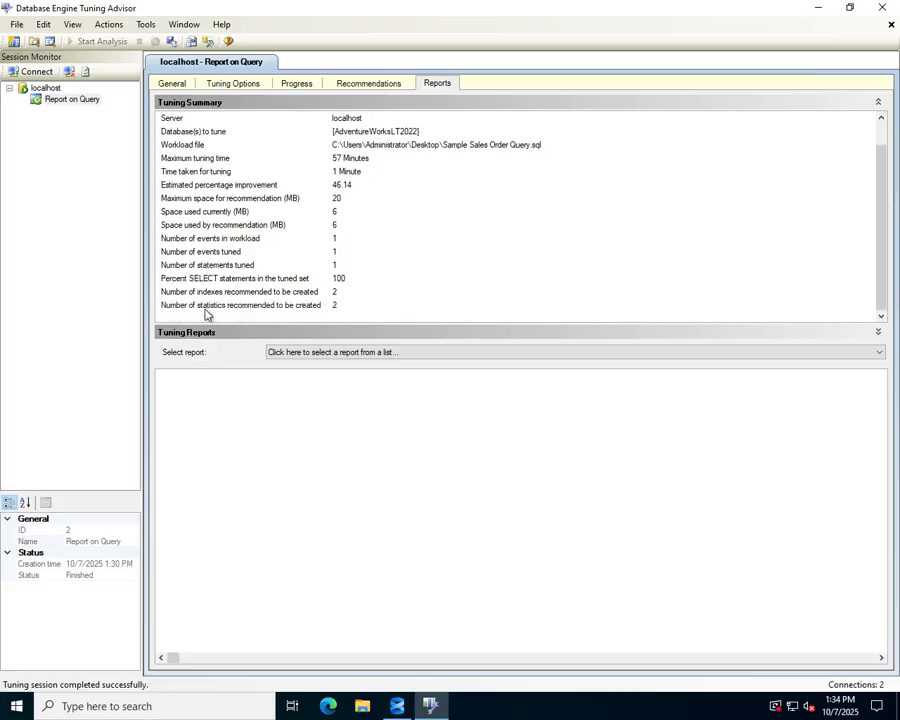
scroll(365, 266, up, 1)
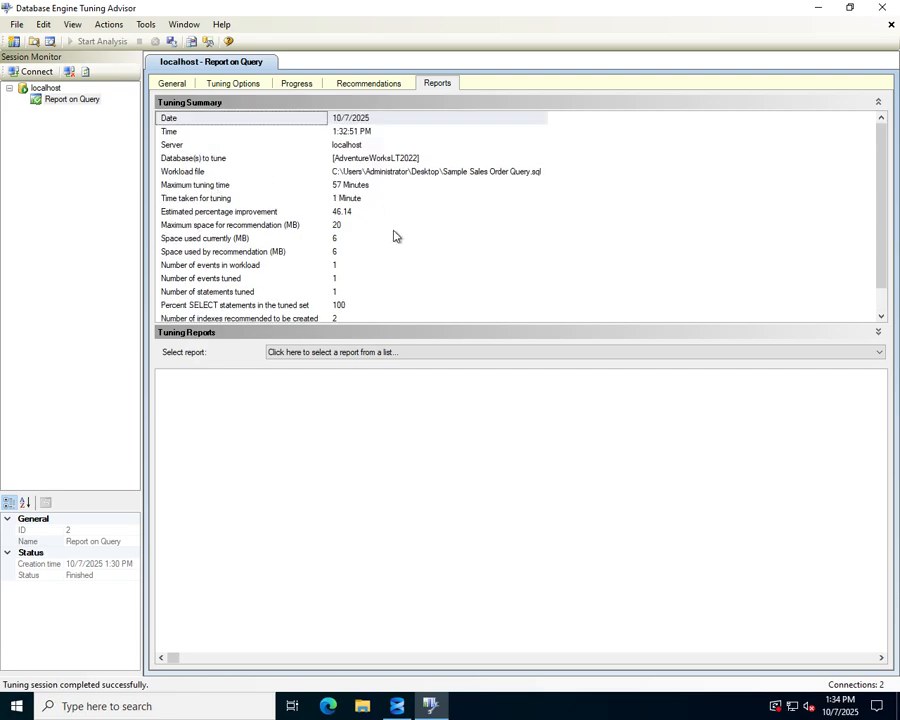
click(398, 354)
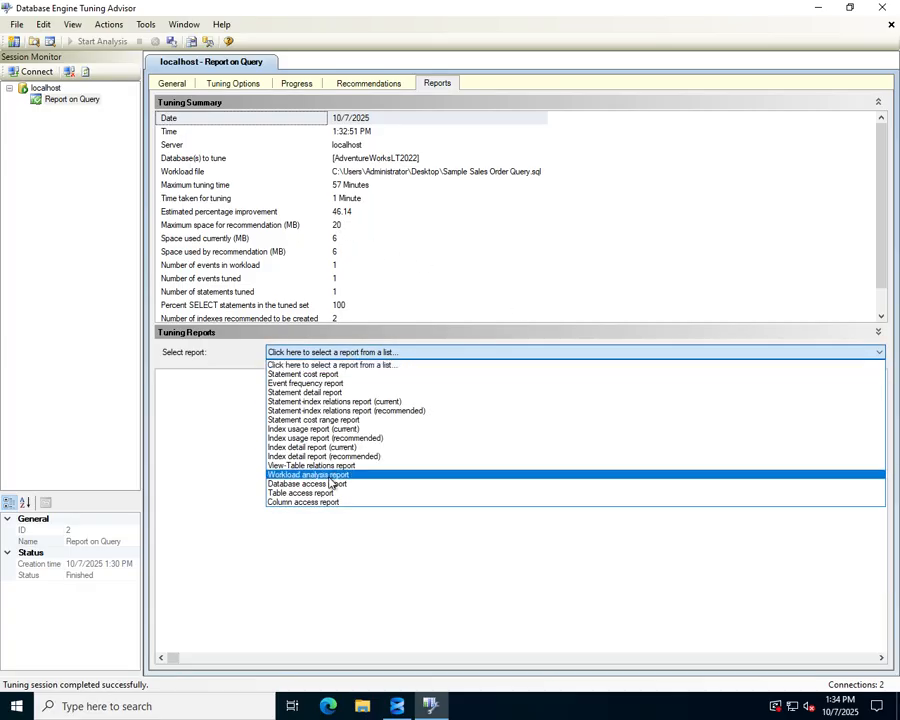
click(315, 600)
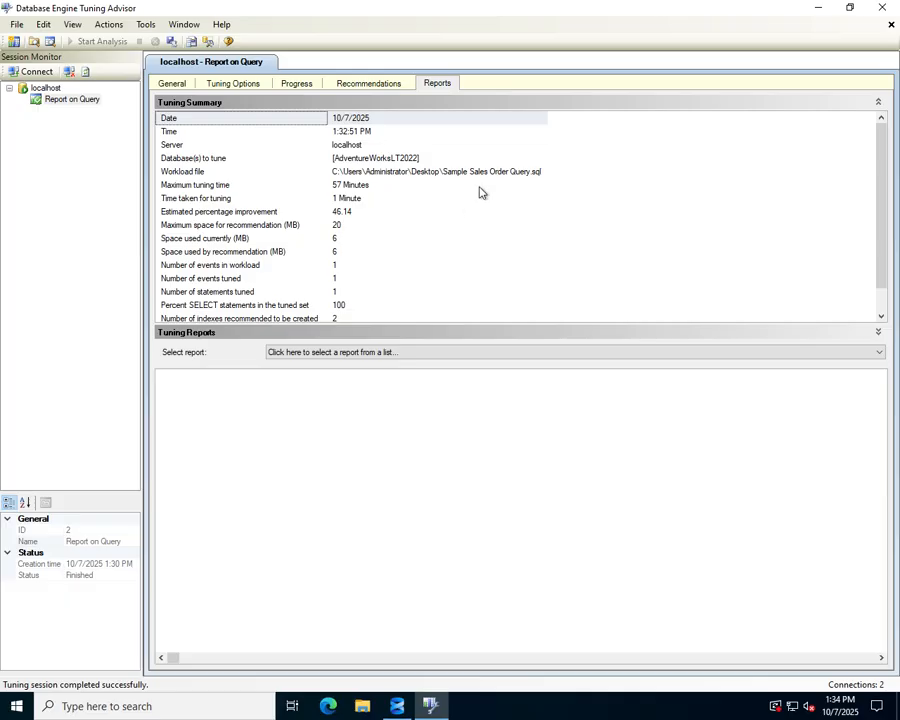
click(881, 10)
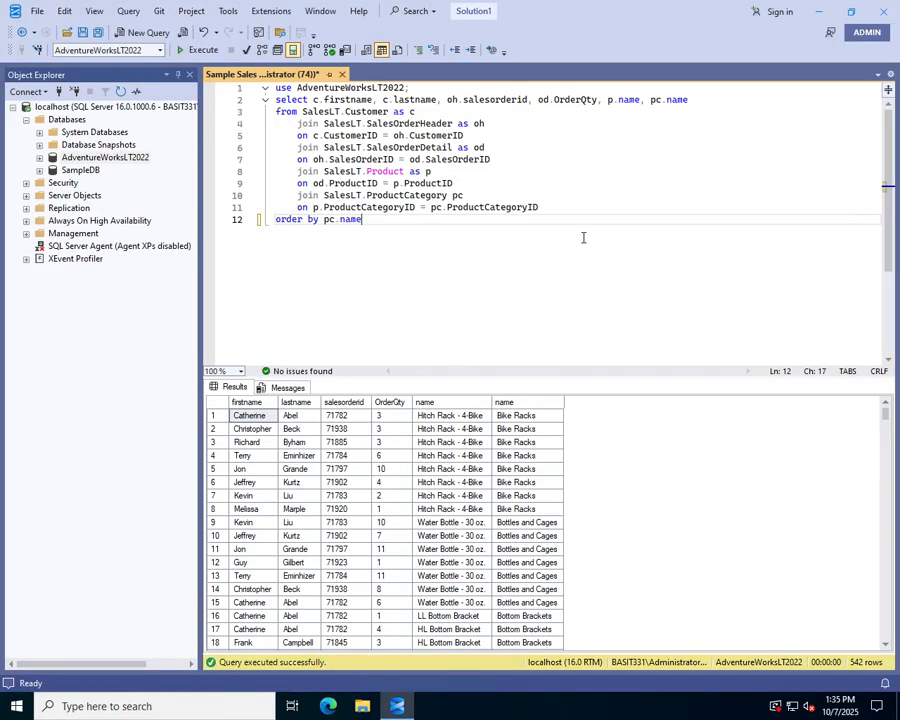